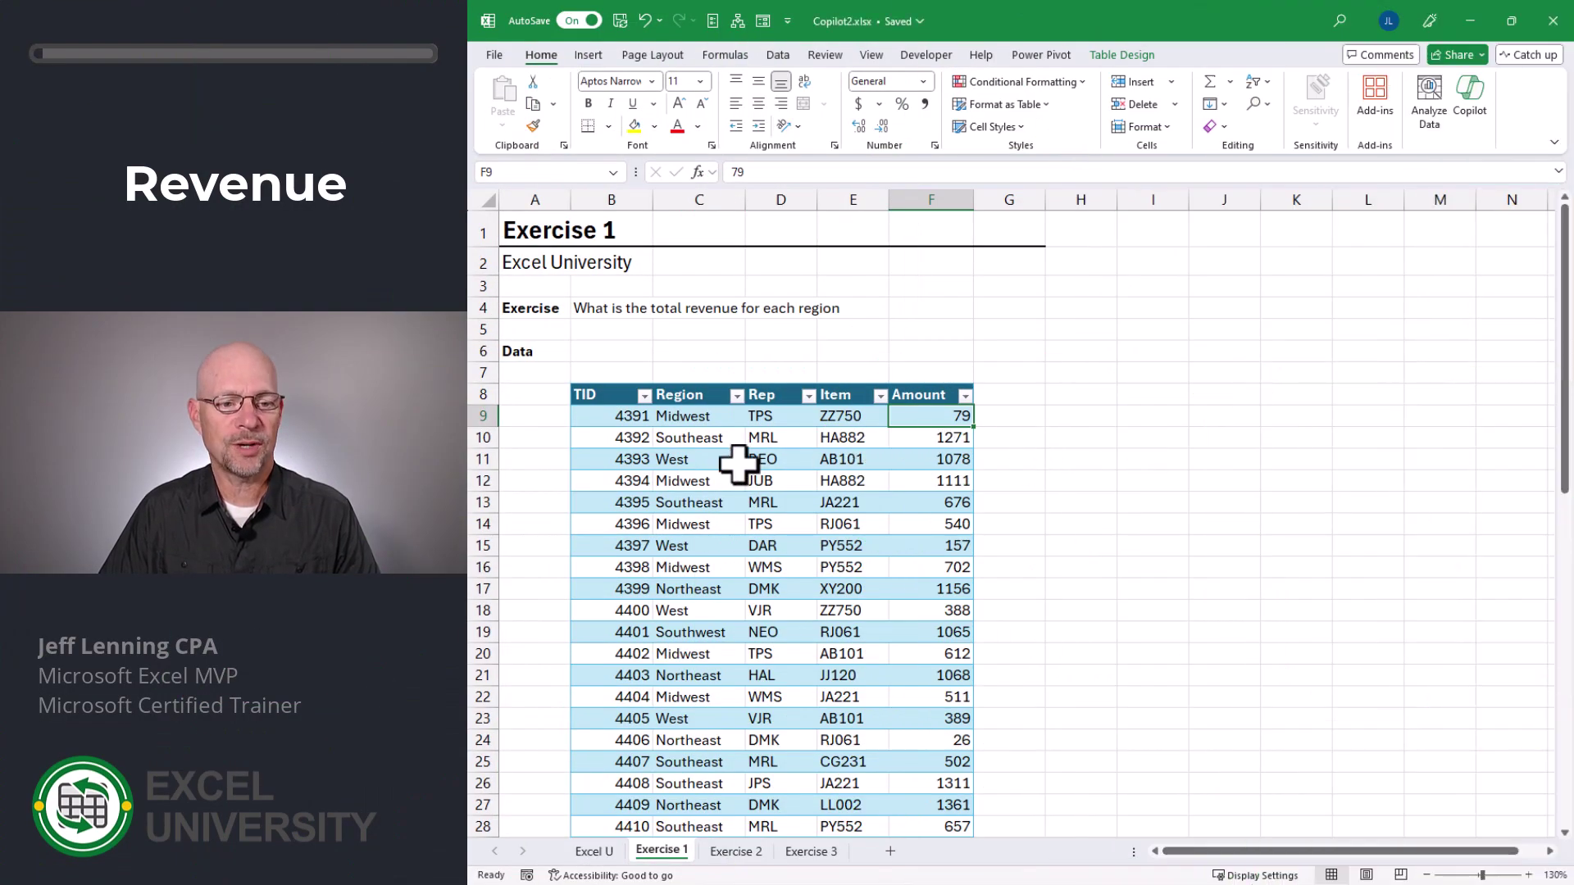
Review the TID, Region, Rep, Item and Amount values in the Exercise 1 sales table.
{"action": "left_click_drag", "start_coordinate": [617, 410], "coordinate": [623, 545]}
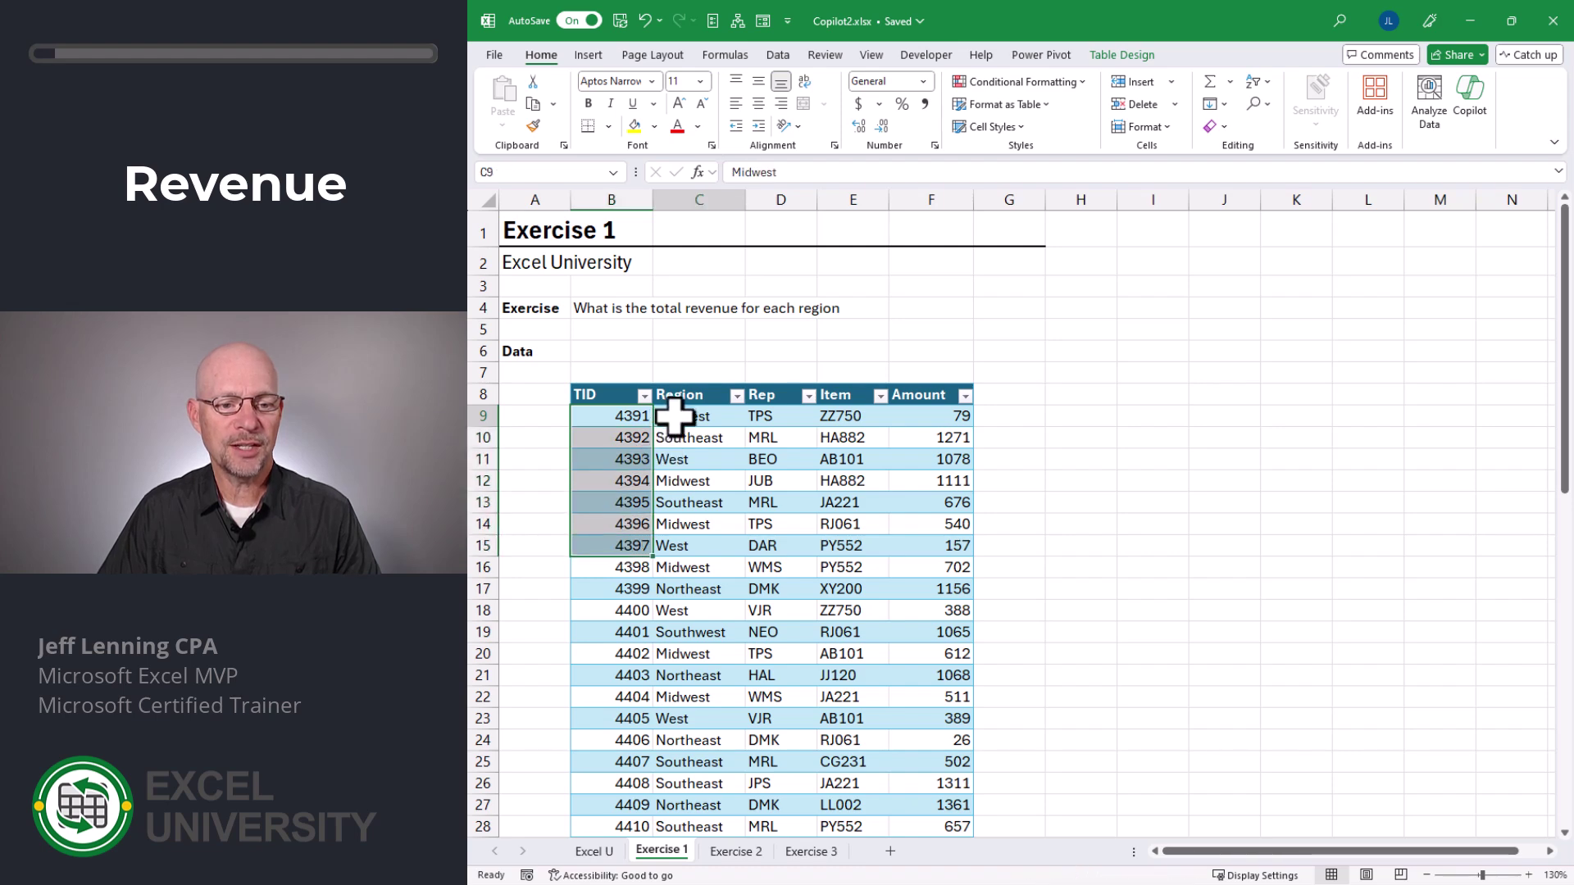
{"action": "left_click_drag", "start_coordinate": [672, 415], "coordinate": [689, 545]}
{"action": "left_click_drag", "start_coordinate": [753, 420], "coordinate": [765, 502]}
{"action": "left_click_drag", "start_coordinate": [844, 416], "coordinate": [849, 501]}
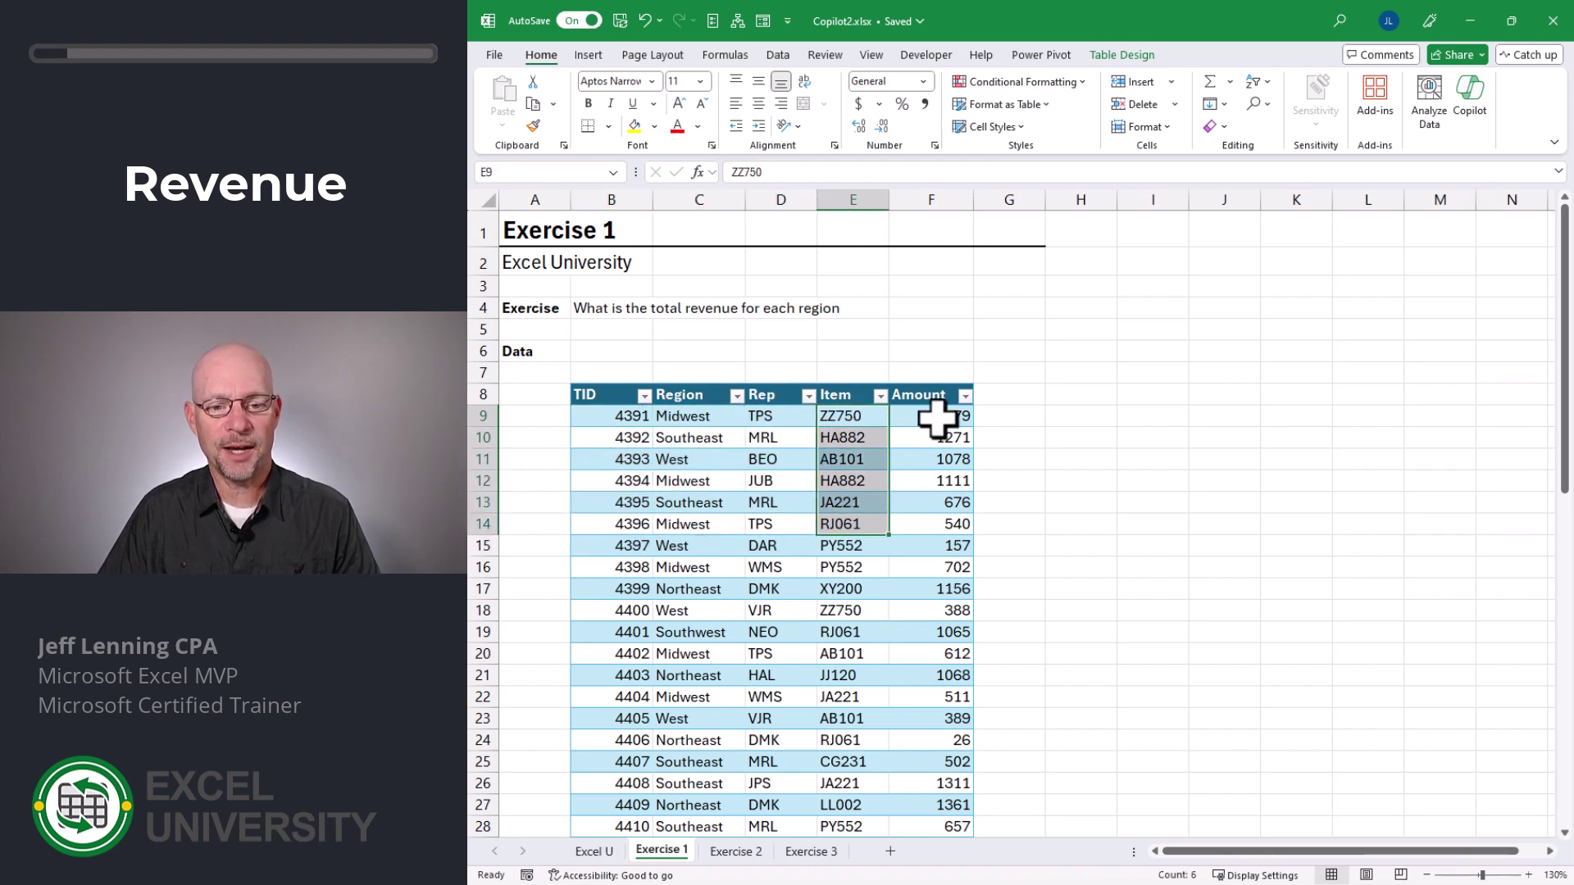
{"action": "left_click_drag", "start_coordinate": [935, 417], "coordinate": [943, 510]}
{"action": "left_click", "coordinate": [840, 416]}
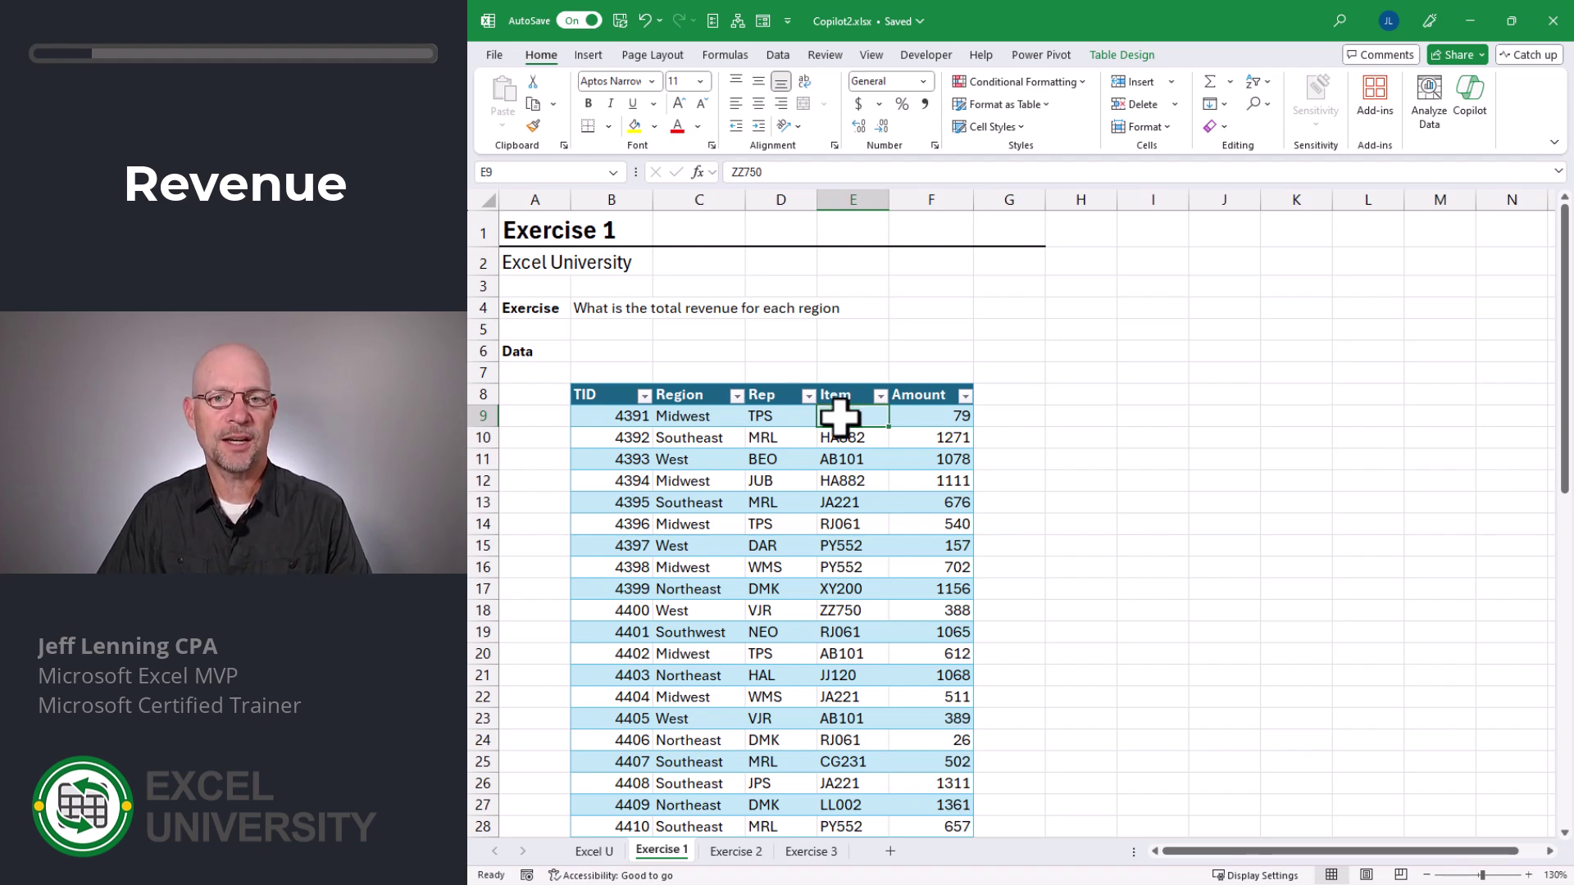
Open the Copilot pane and browse its Understand prompt suggestions before asking a question.
{"action": "left_click", "coordinate": [1469, 110]}
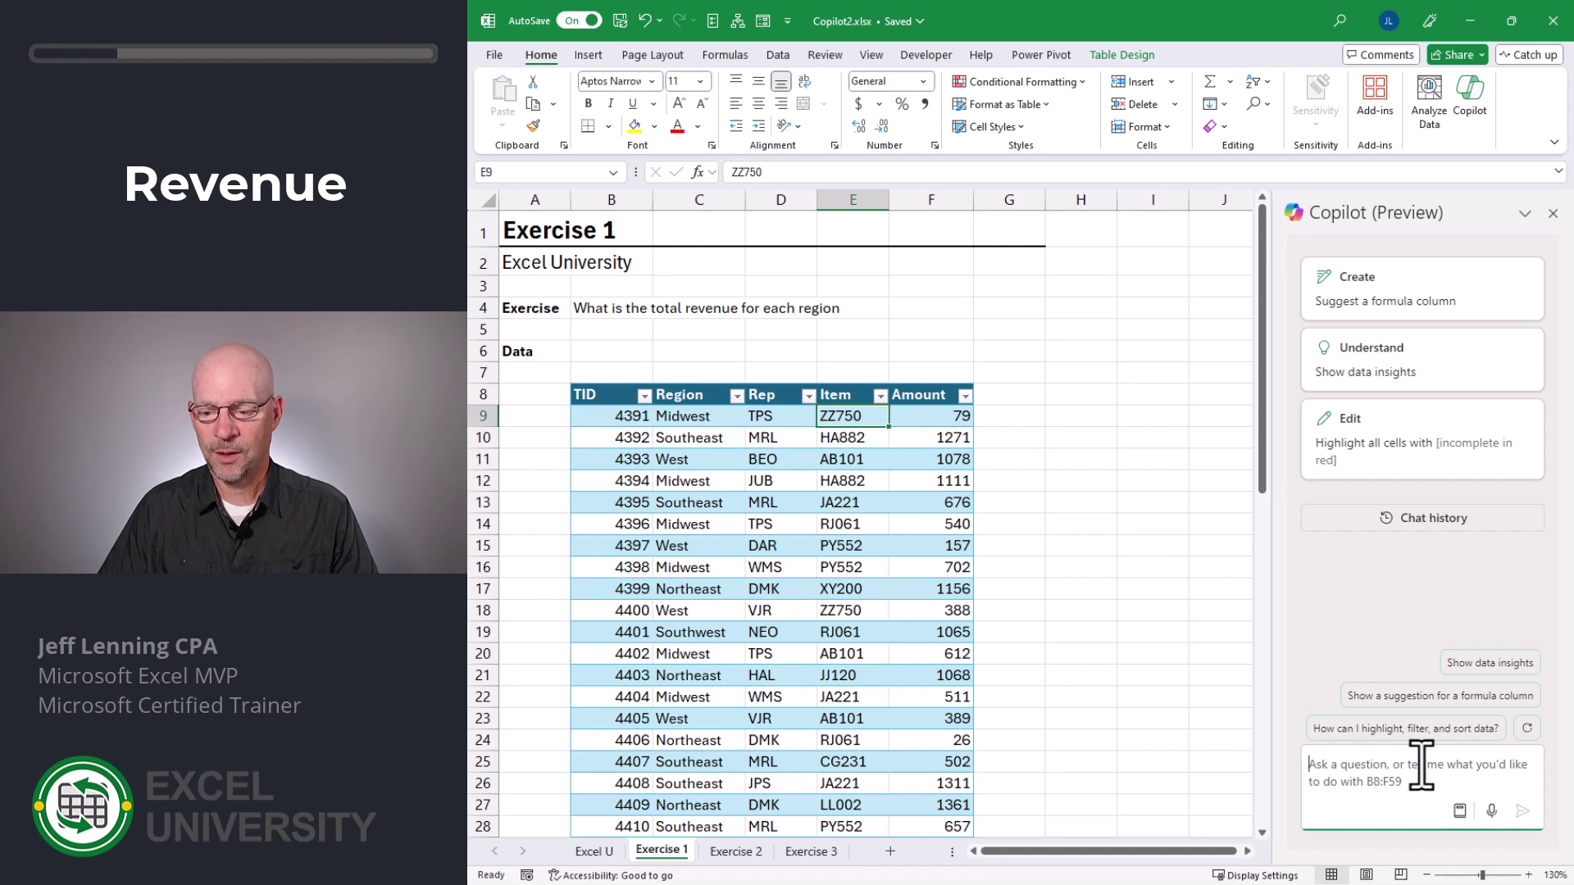
{"action": "left_click", "coordinate": [1461, 812]}
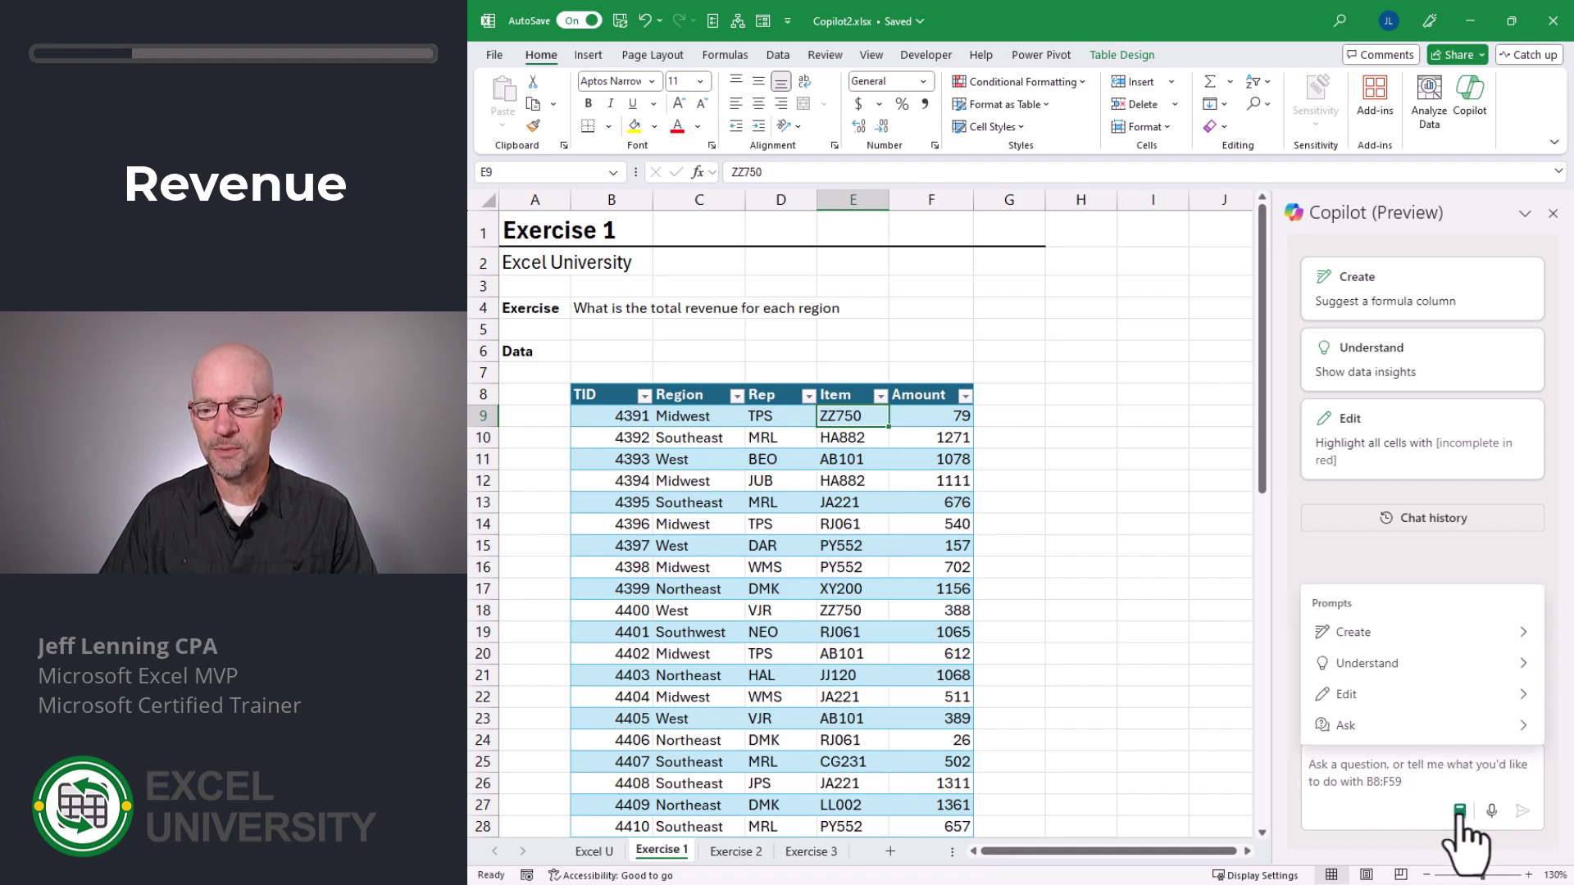
{"action": "left_click", "coordinate": [1422, 662]}
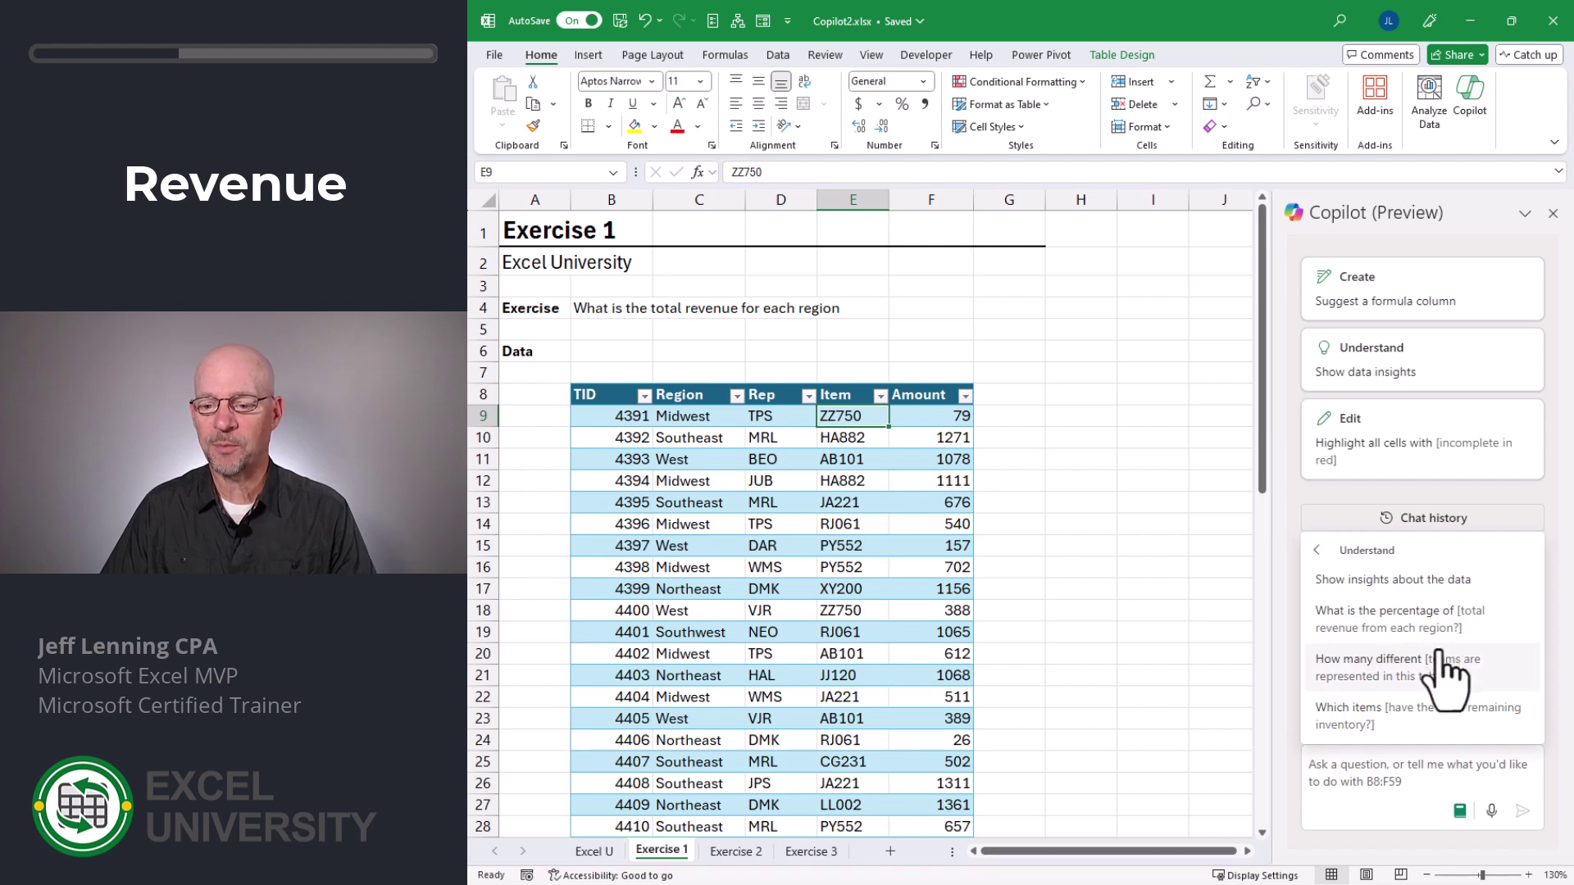
{"action": "left_click", "coordinate": [1363, 755]}
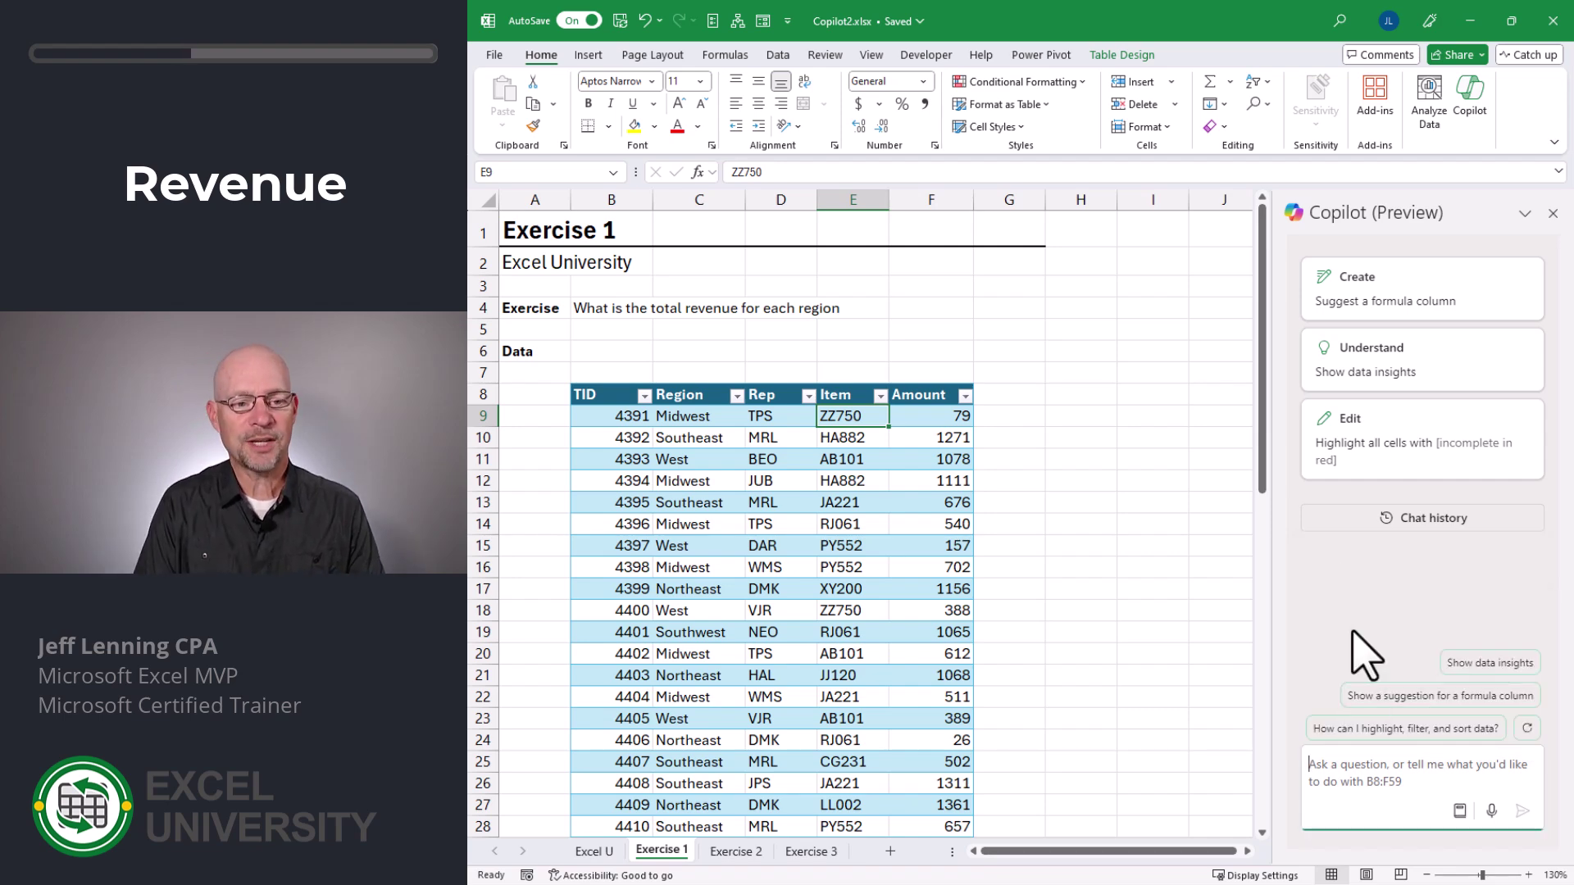
Ask Copilot 'what is the total revenue for each region' and review the totals, Northeast 9911 down to Southwest 4498.
{"action": "type", "text": "what is the total"}
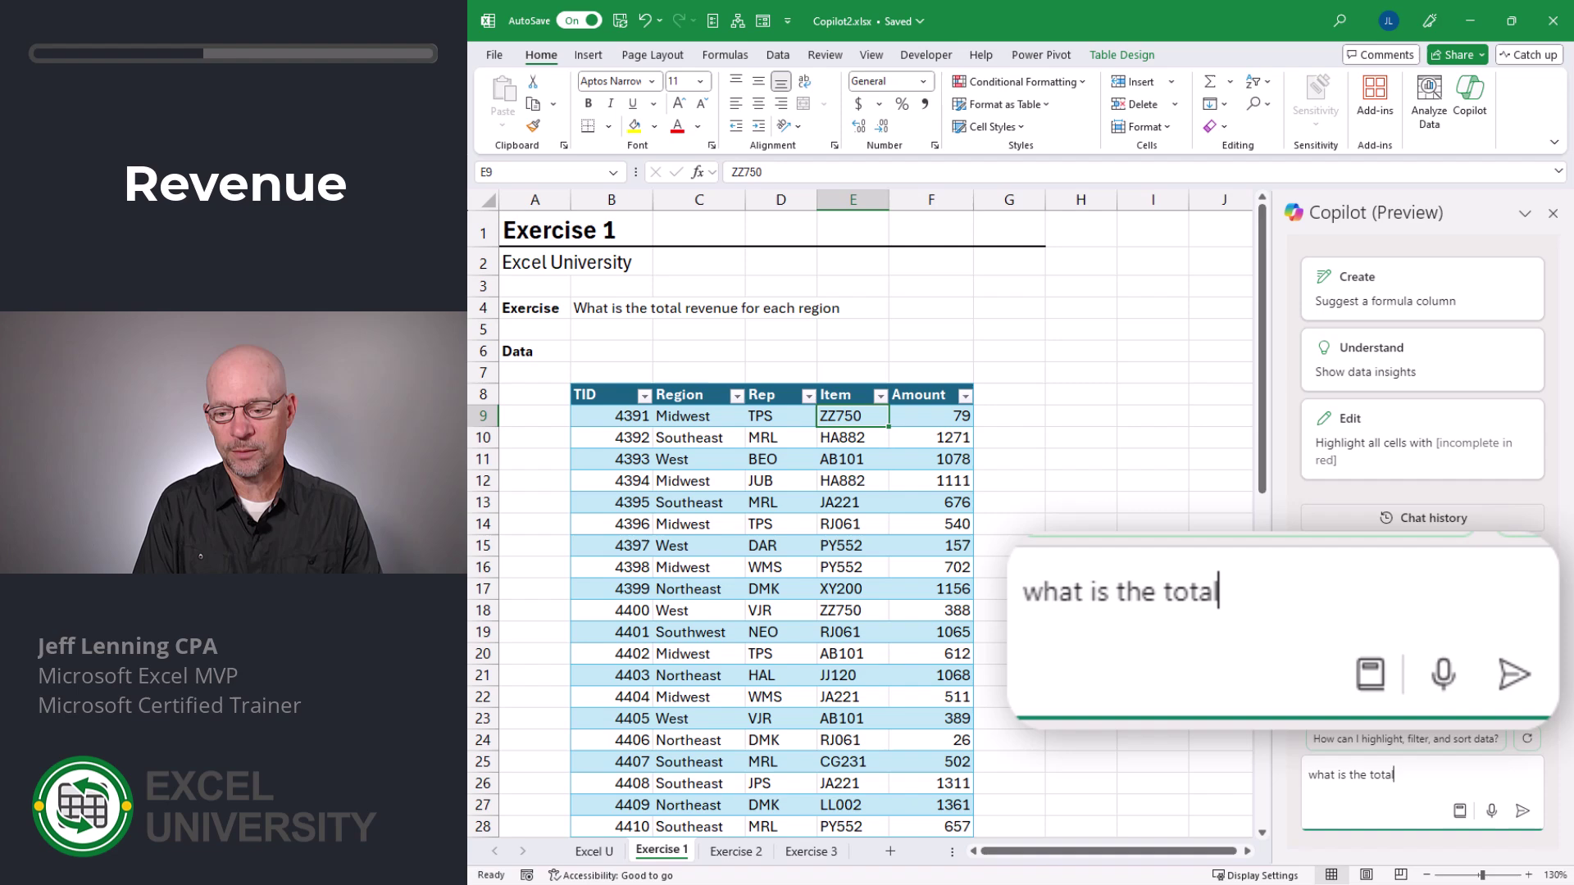
{"action": "type", "text": " revenue for each region"}
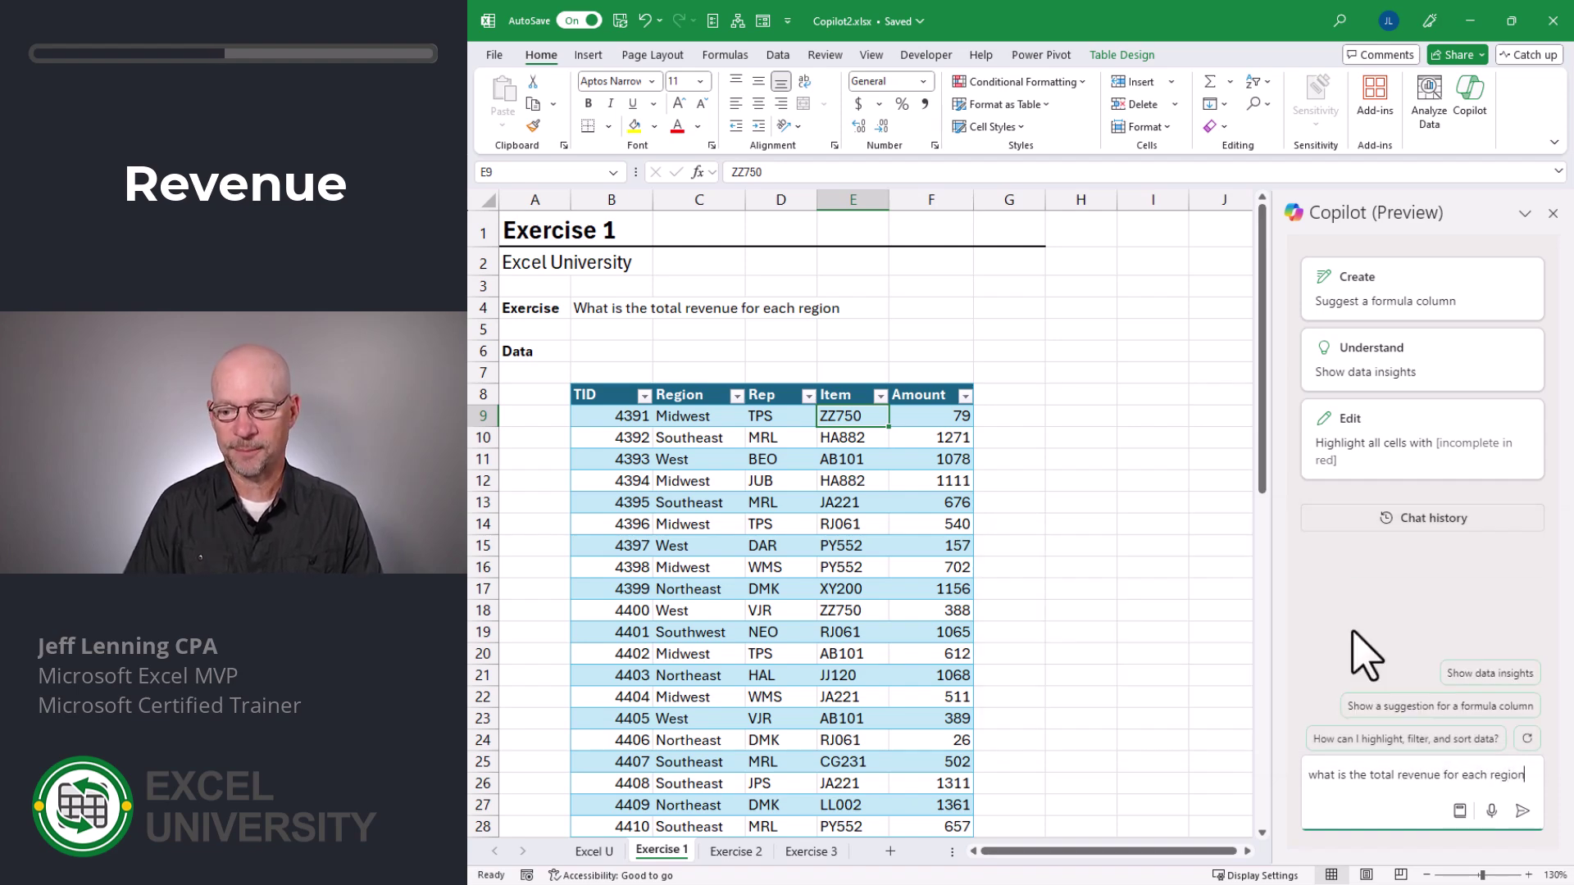
{"action": "key", "text": "Return"}
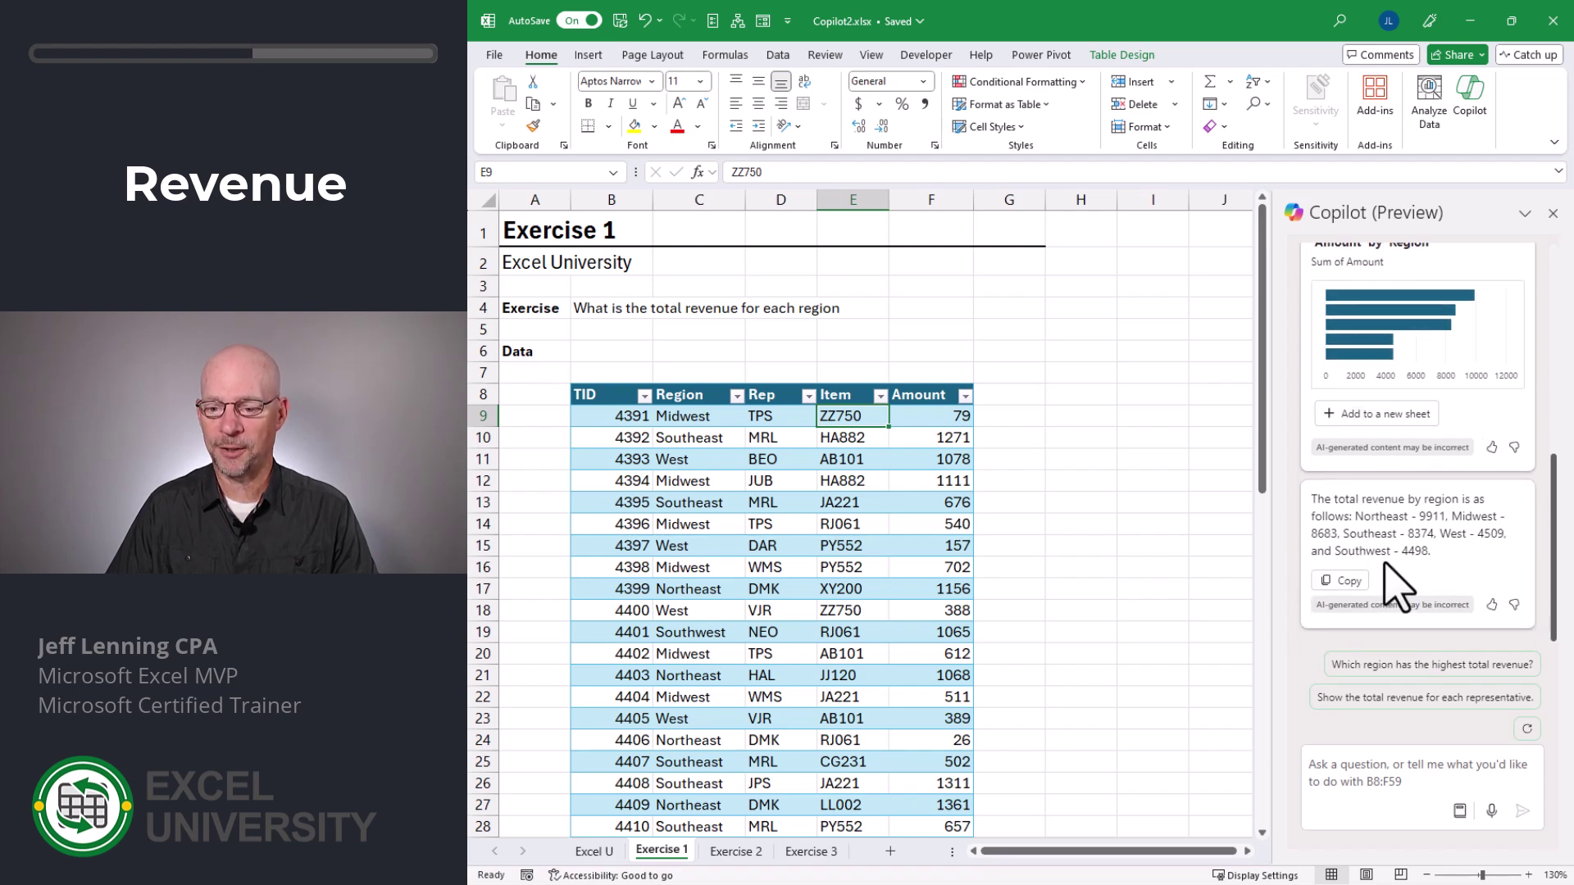
{"action": "scroll", "coordinate": [1386, 566], "scroll_direction": "up", "scroll_amount": 1}
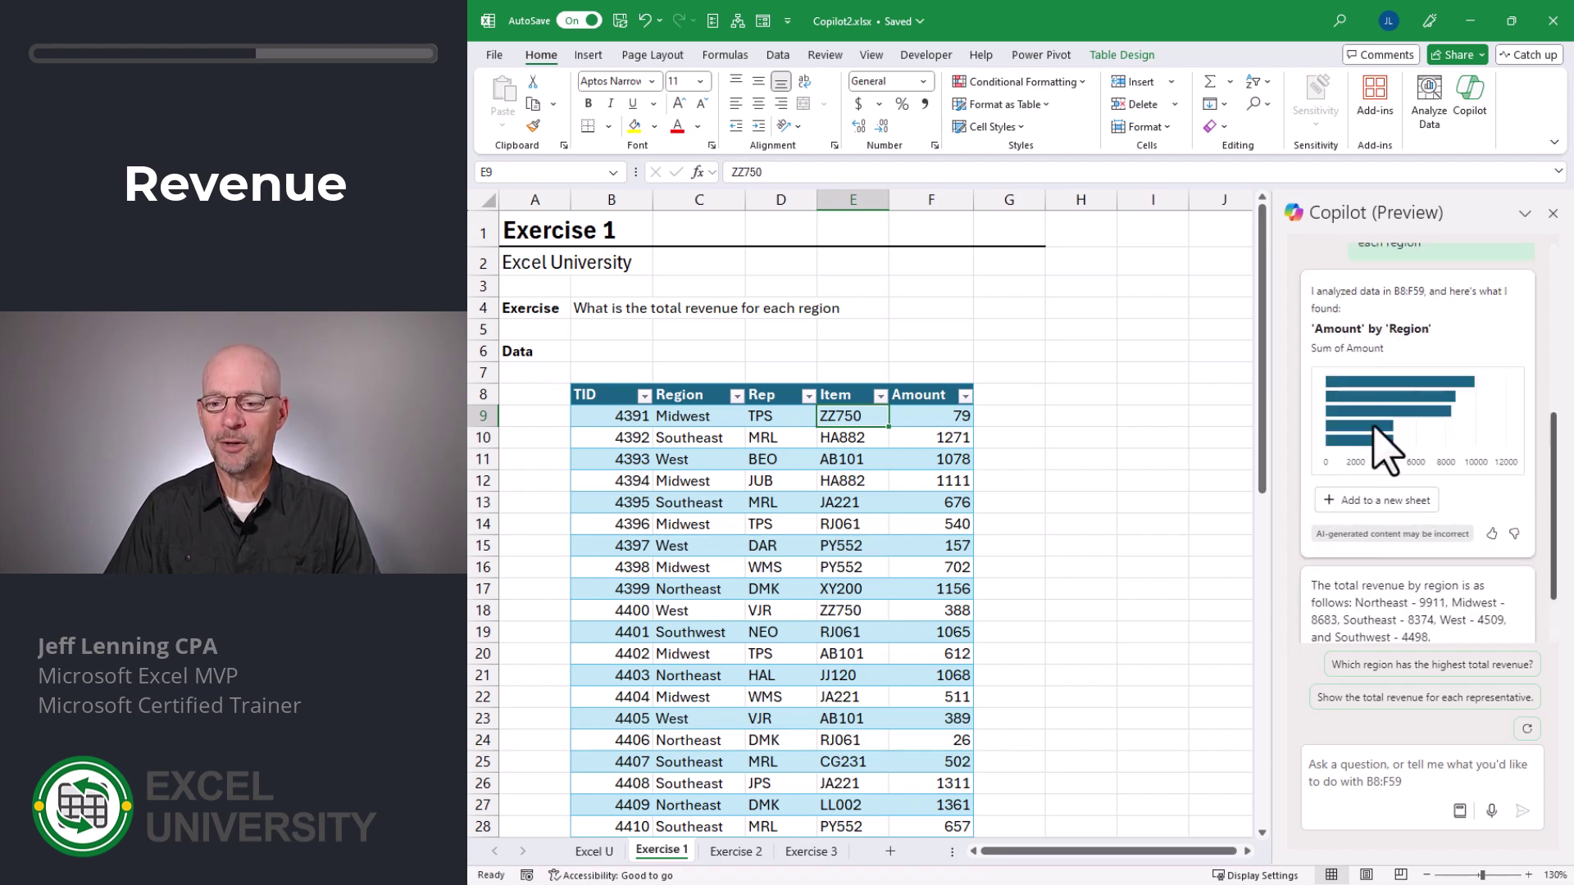
Add Copilot's Region pivot (grand total 35975) and Amount by Region chart to Sheet1, then inspect them.
{"action": "left_click", "coordinate": [1361, 503]}
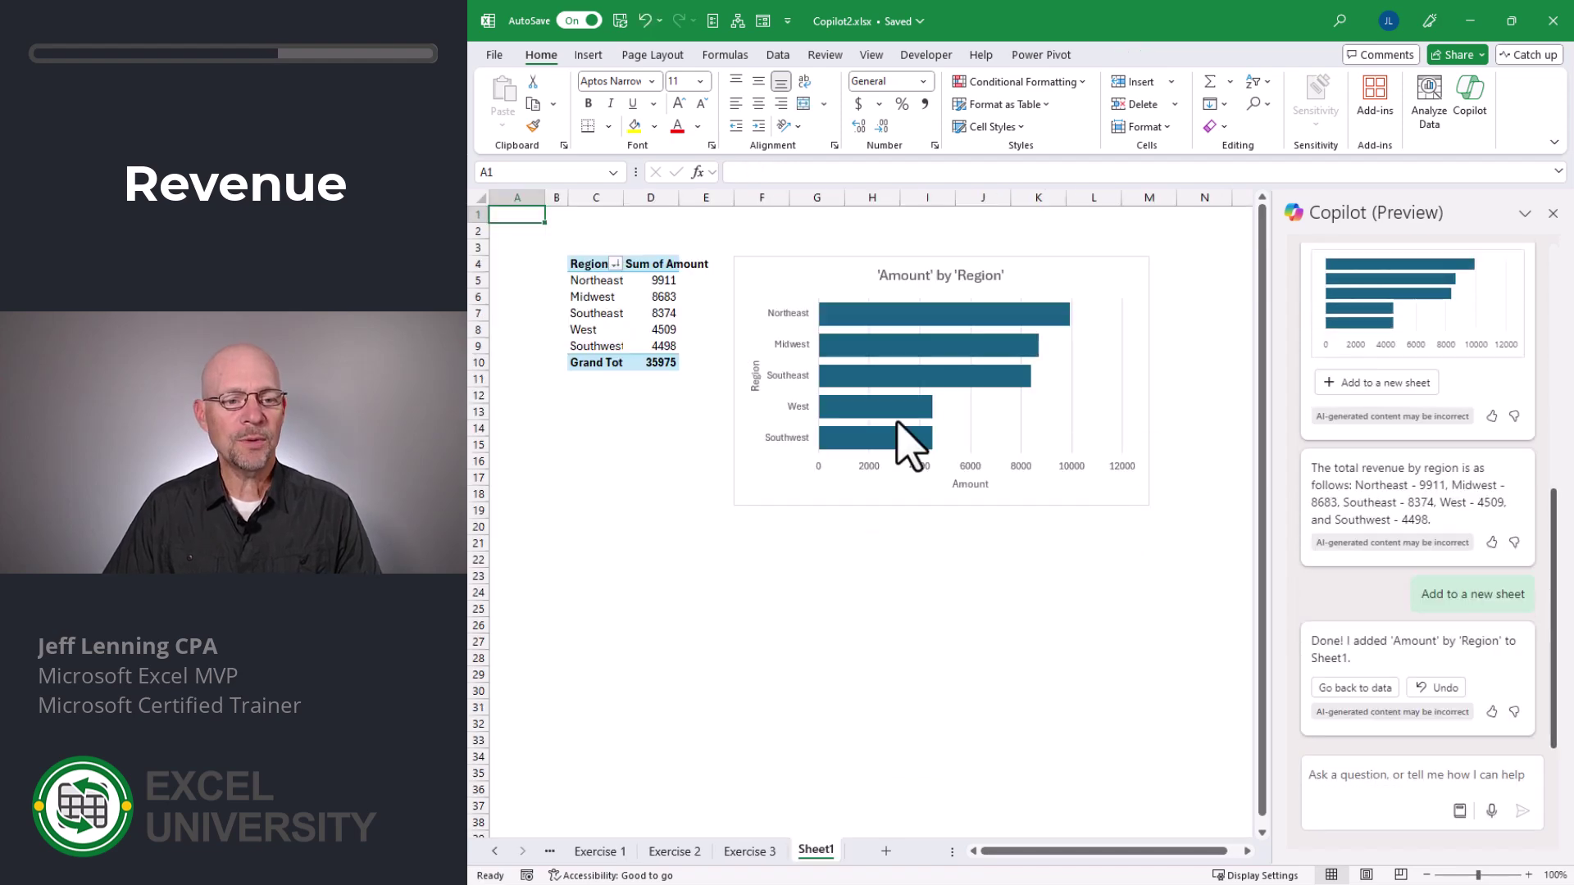
{"action": "left_click_drag", "start_coordinate": [594, 282], "coordinate": [654, 344]}
{"action": "left_click", "coordinate": [777, 276]}
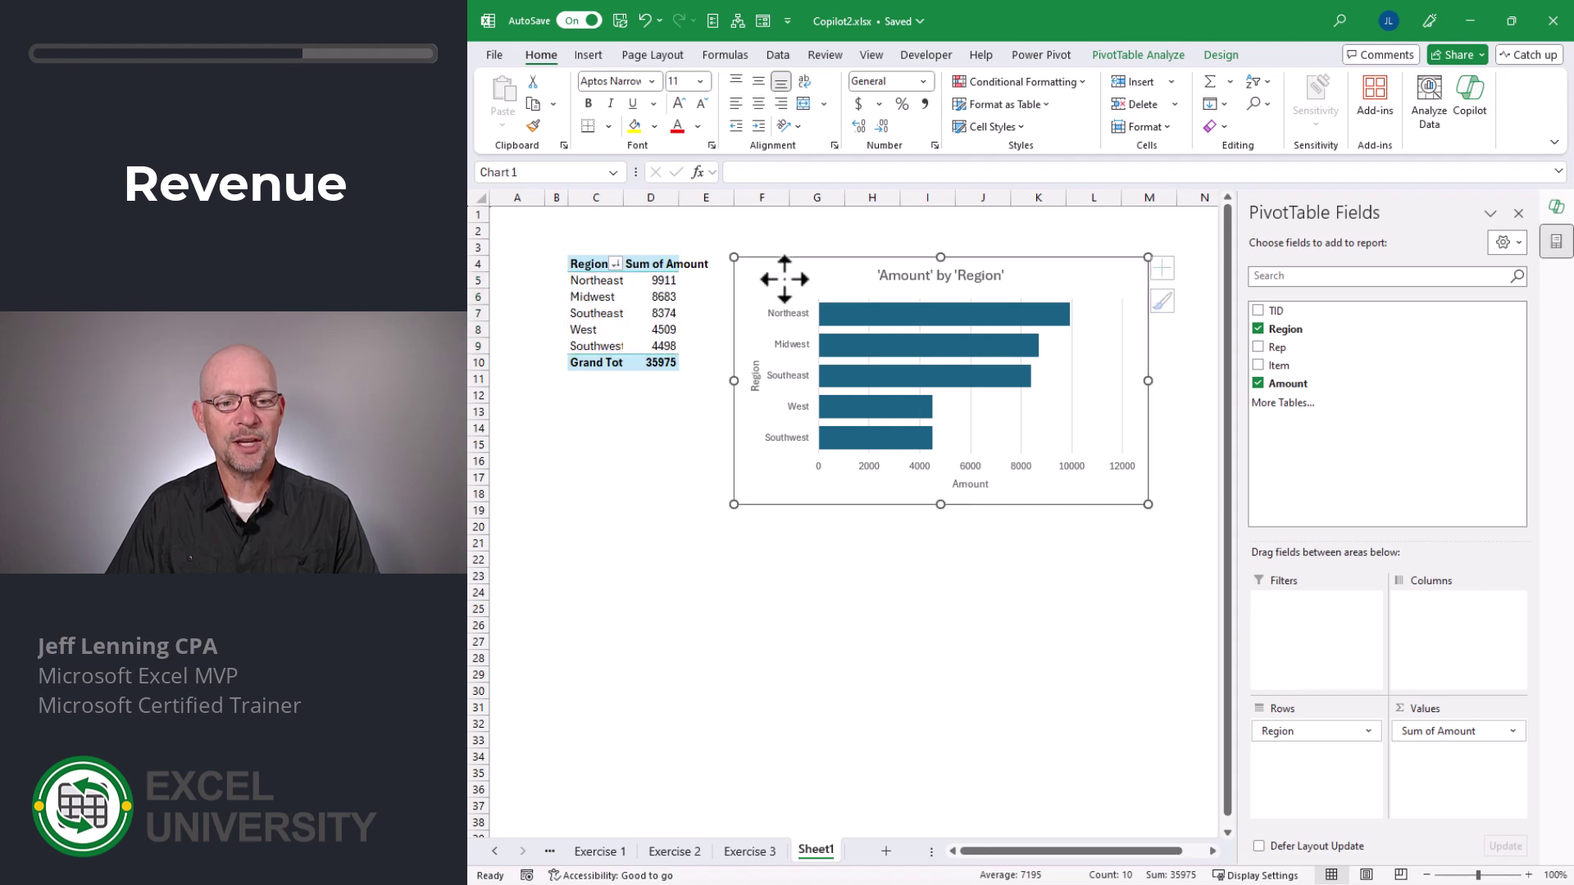
{"action": "left_click", "coordinate": [597, 283]}
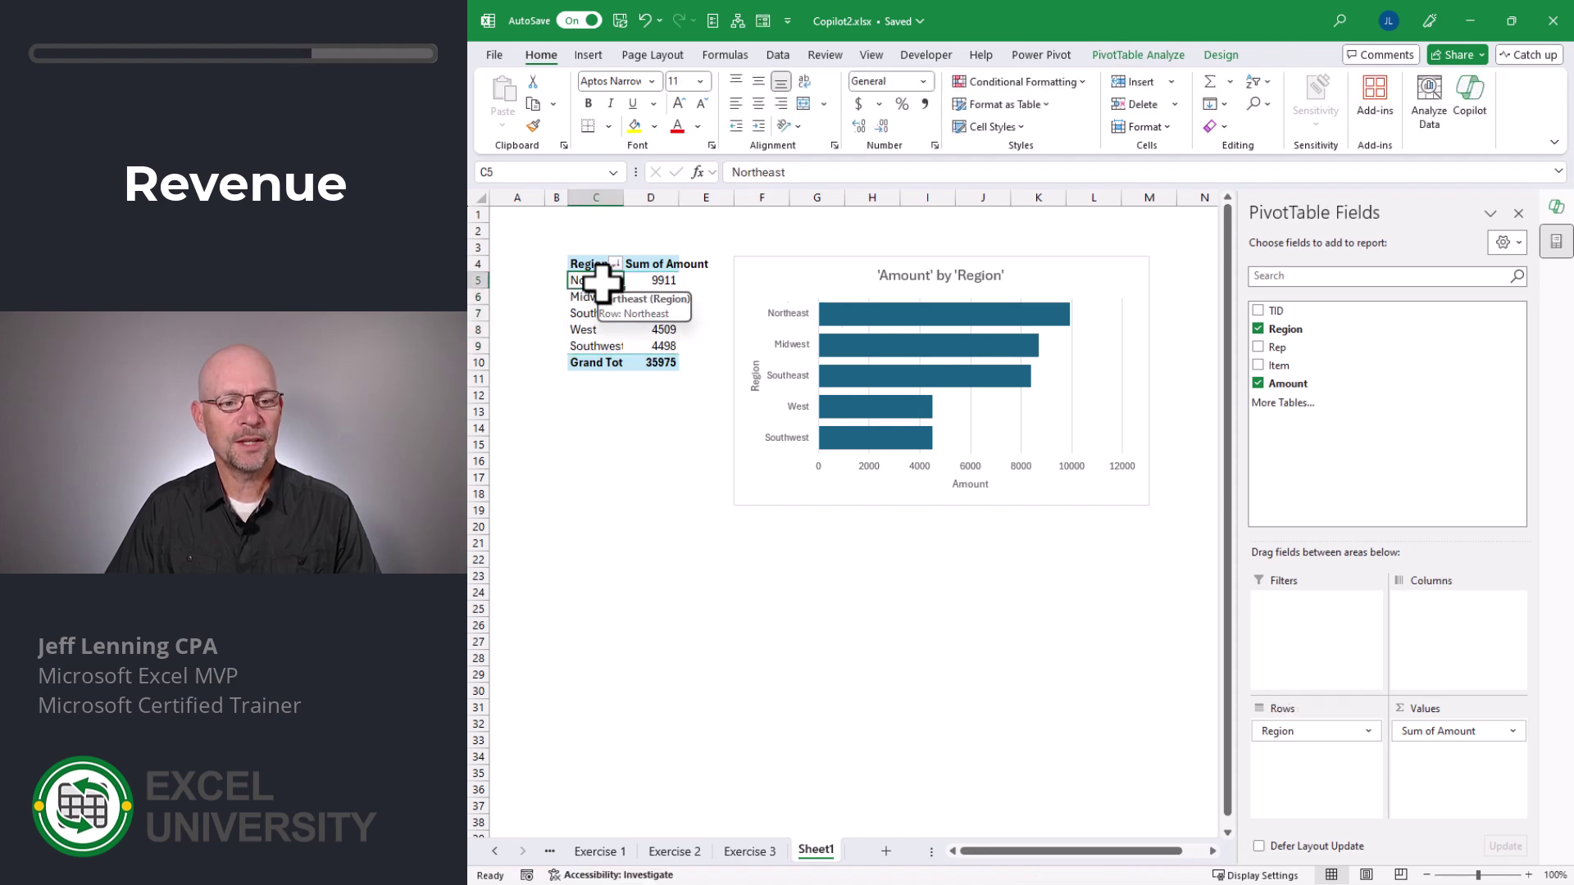
{"action": "left_click", "coordinate": [604, 396]}
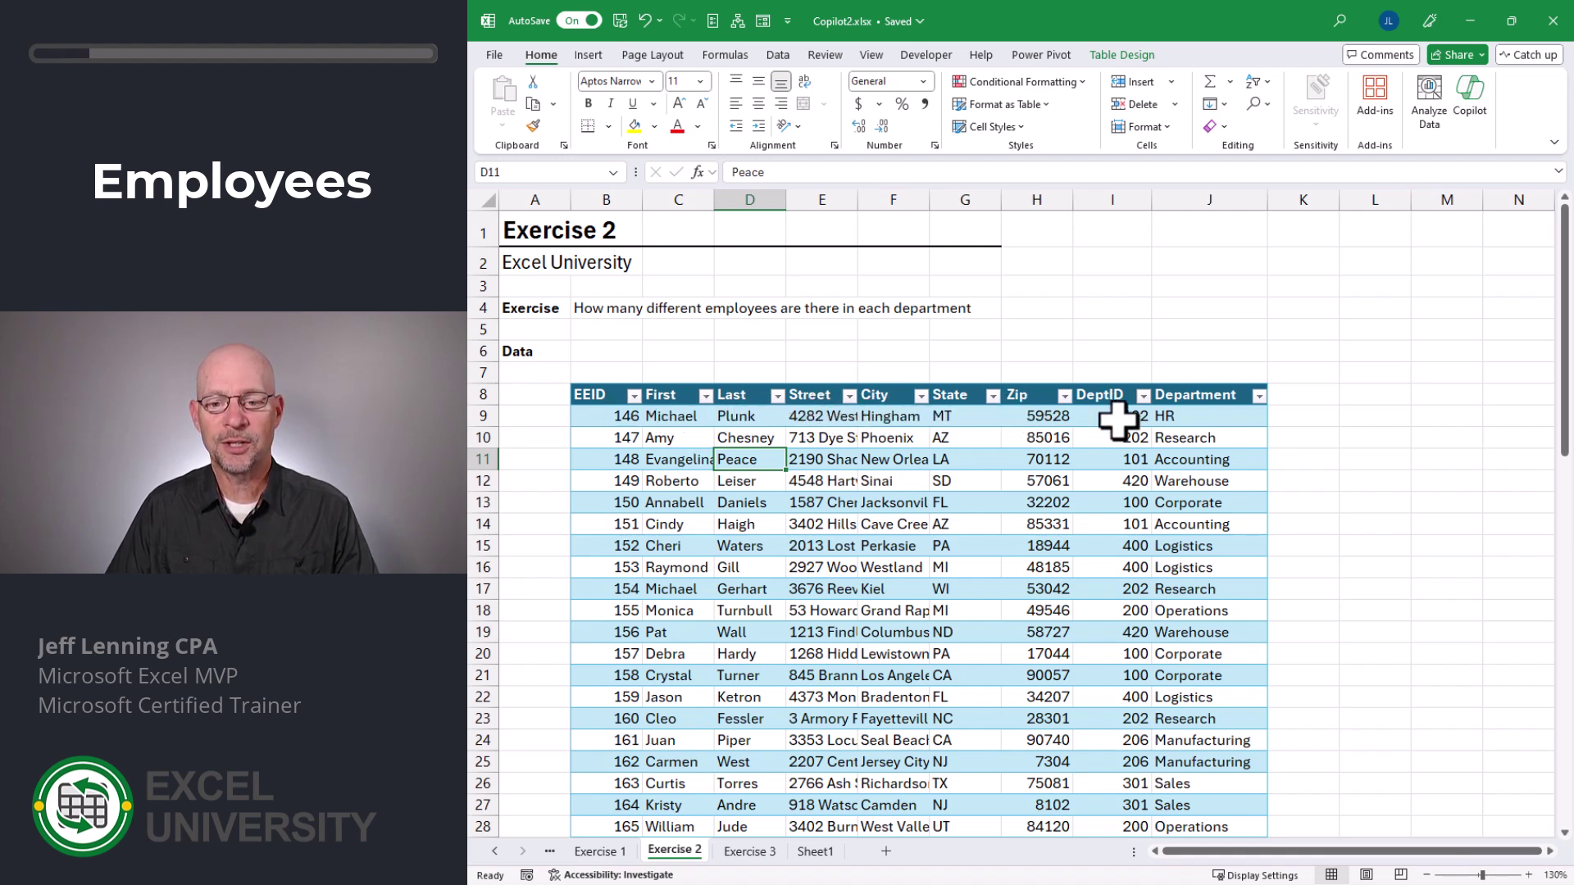
Go to the Exercise 2 employee table and select a City cell.
{"action": "left_click", "coordinate": [900, 418]}
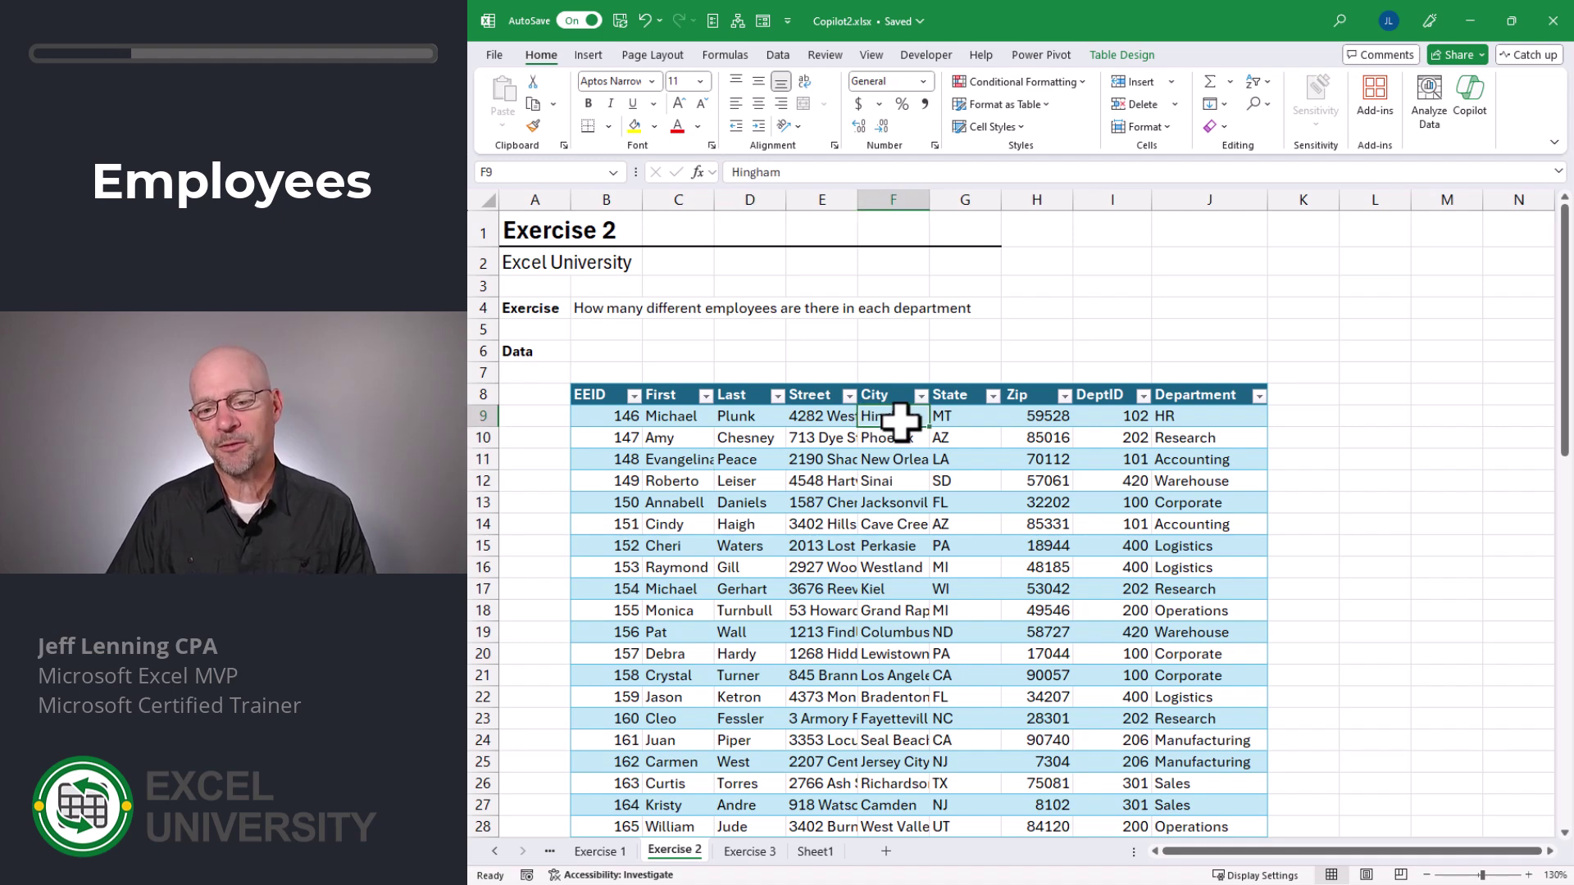
Ask Copilot how many different employees each department has and add the counts to Sheet2.
{"action": "left_click", "coordinate": [1472, 103]}
{"action": "type", "text": "how many dif"}
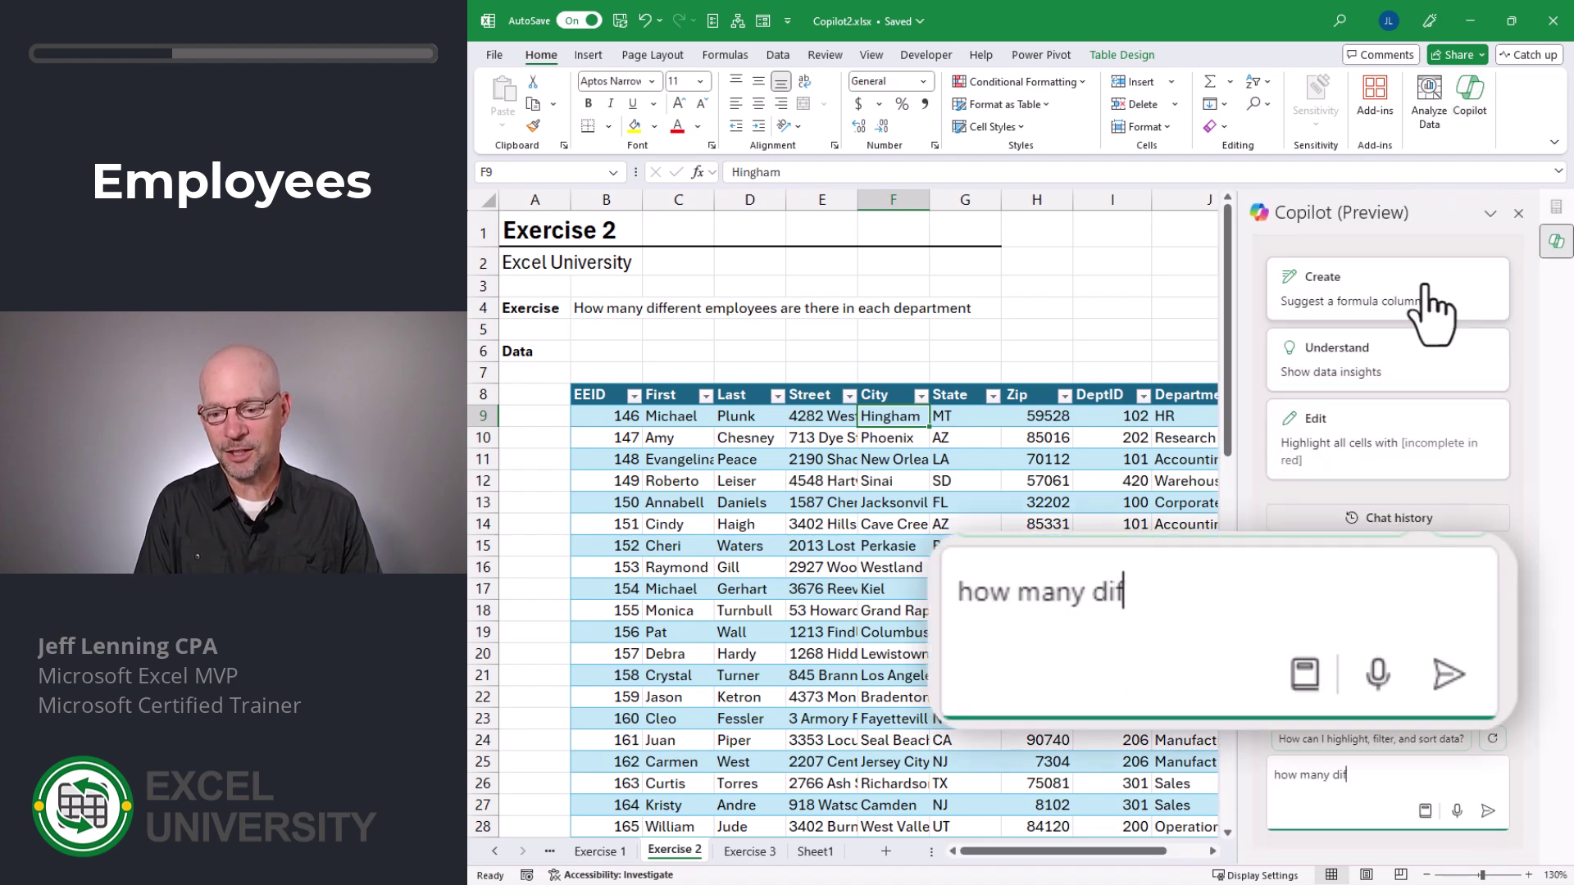
{"action": "type", "text": "ferent employe"}
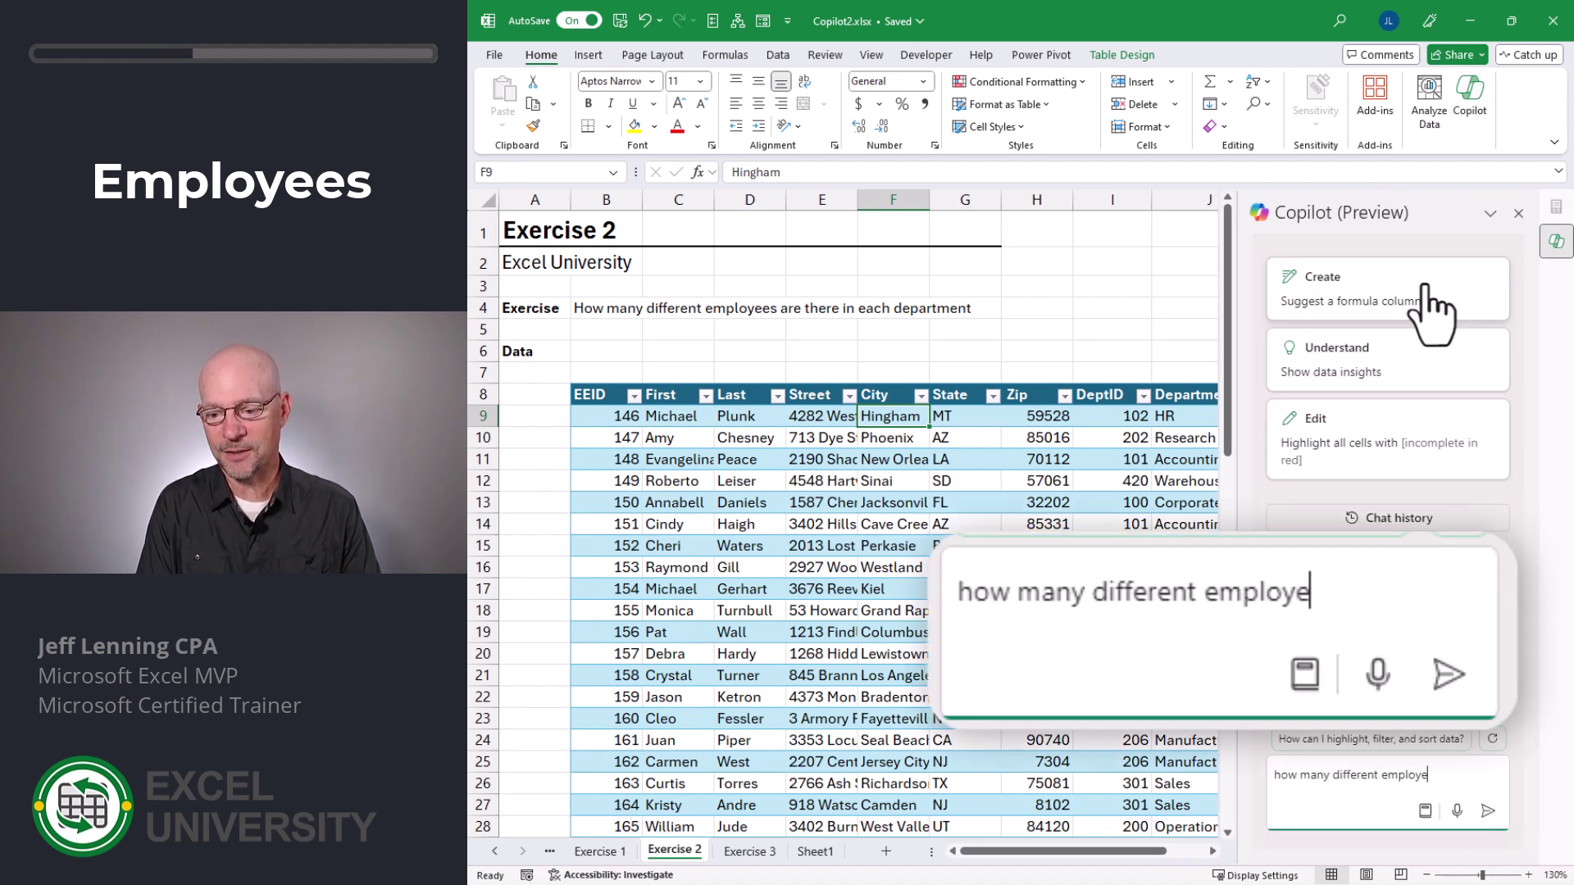
{"action": "type", "text": "es are there in each department"}
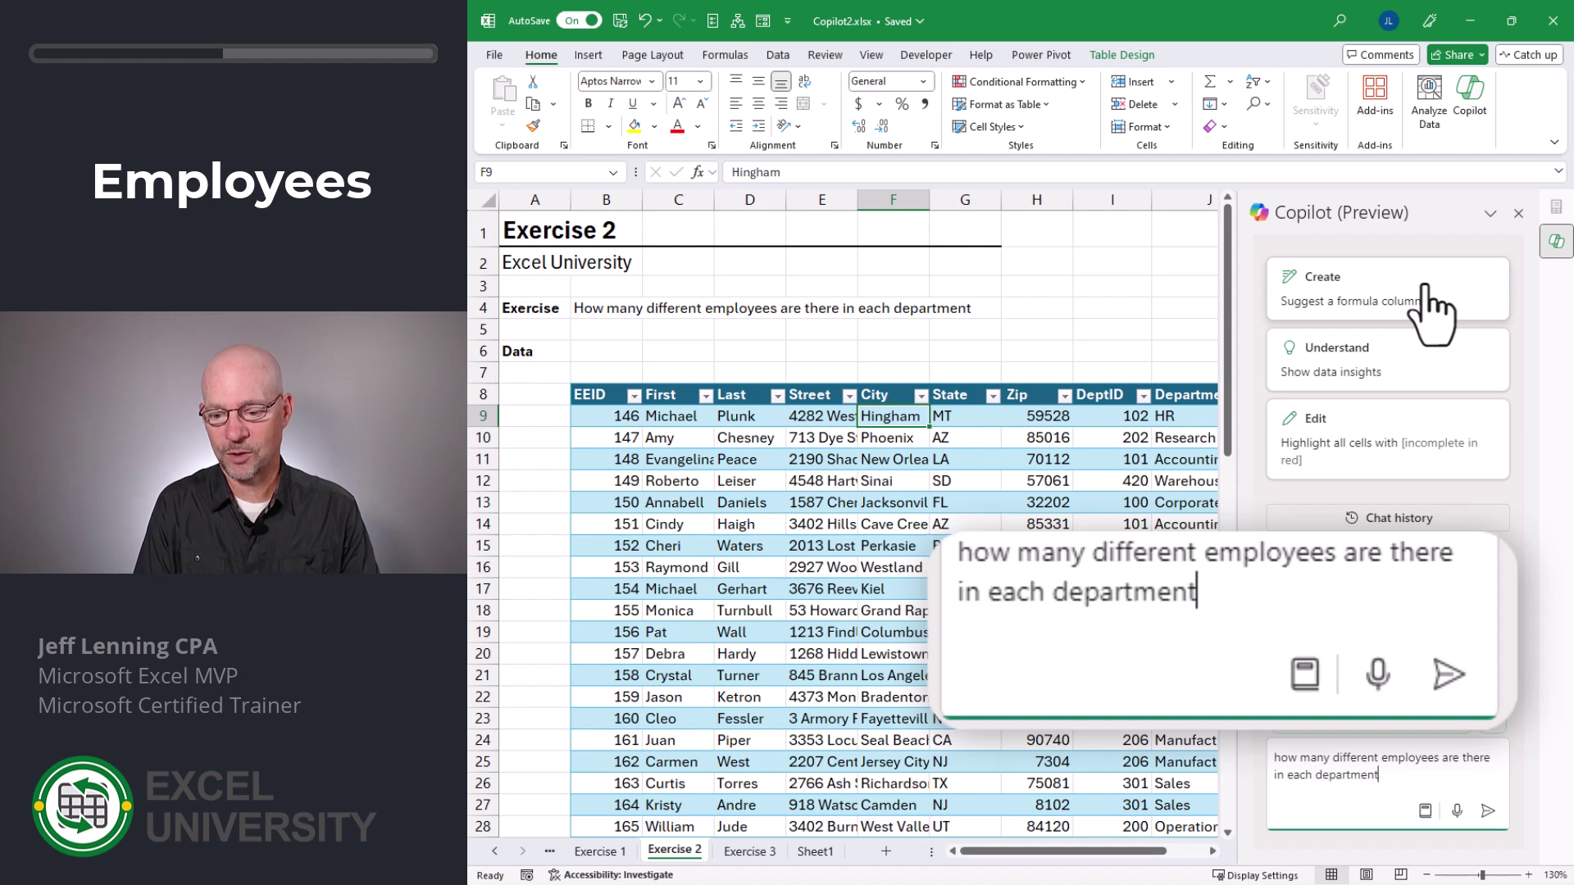
{"action": "key", "text": "Return"}
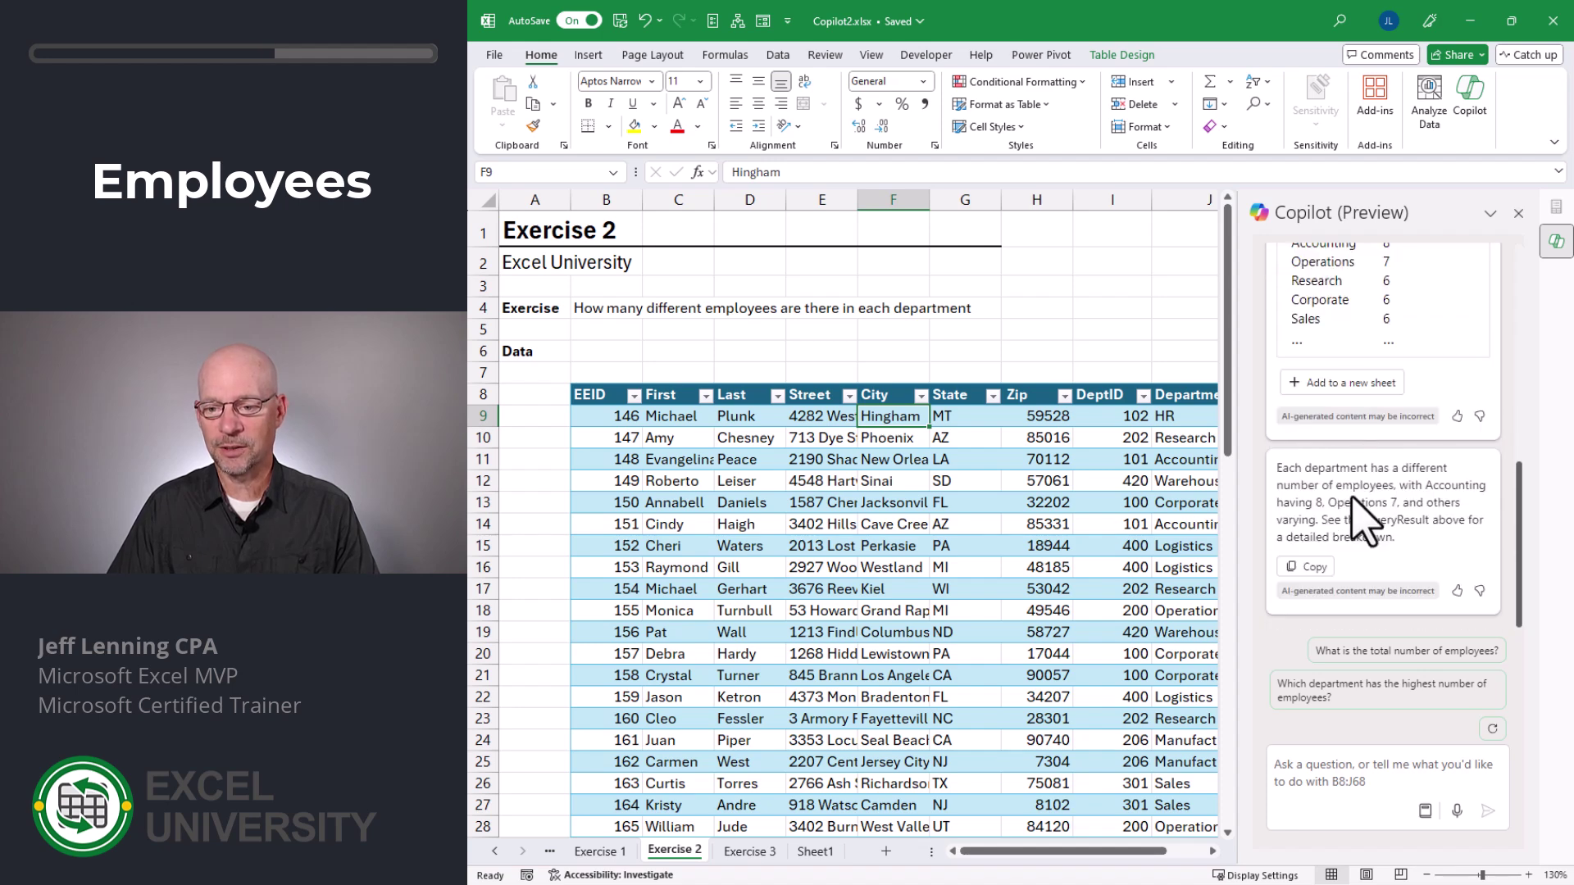
{"action": "scroll", "coordinate": [1386, 517], "scroll_direction": "up", "scroll_amount": 1}
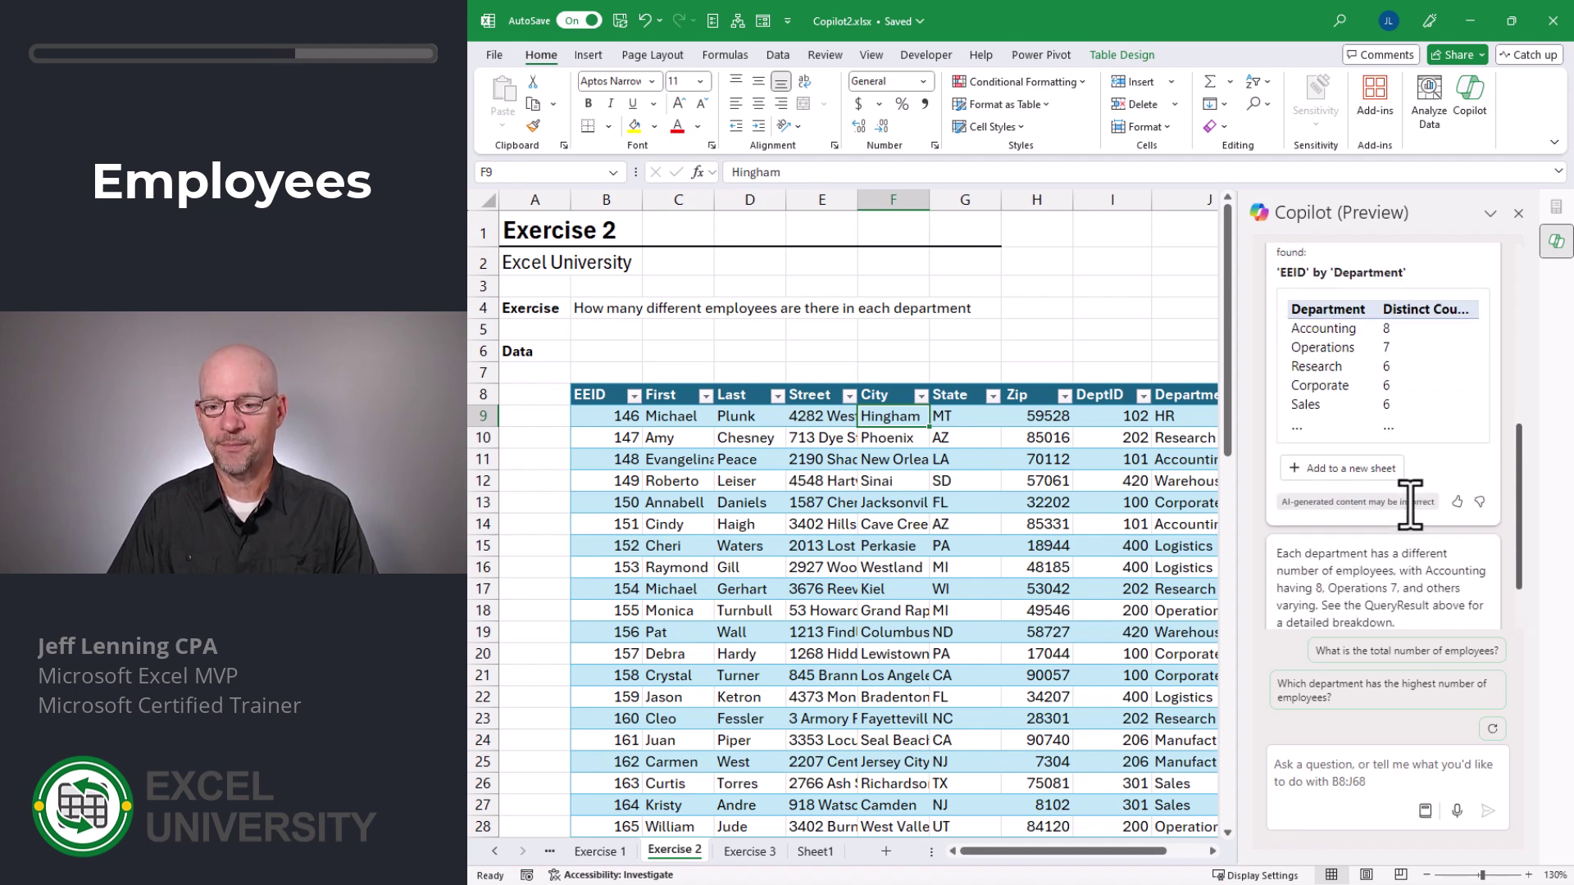
{"action": "left_click", "coordinate": [1335, 471]}
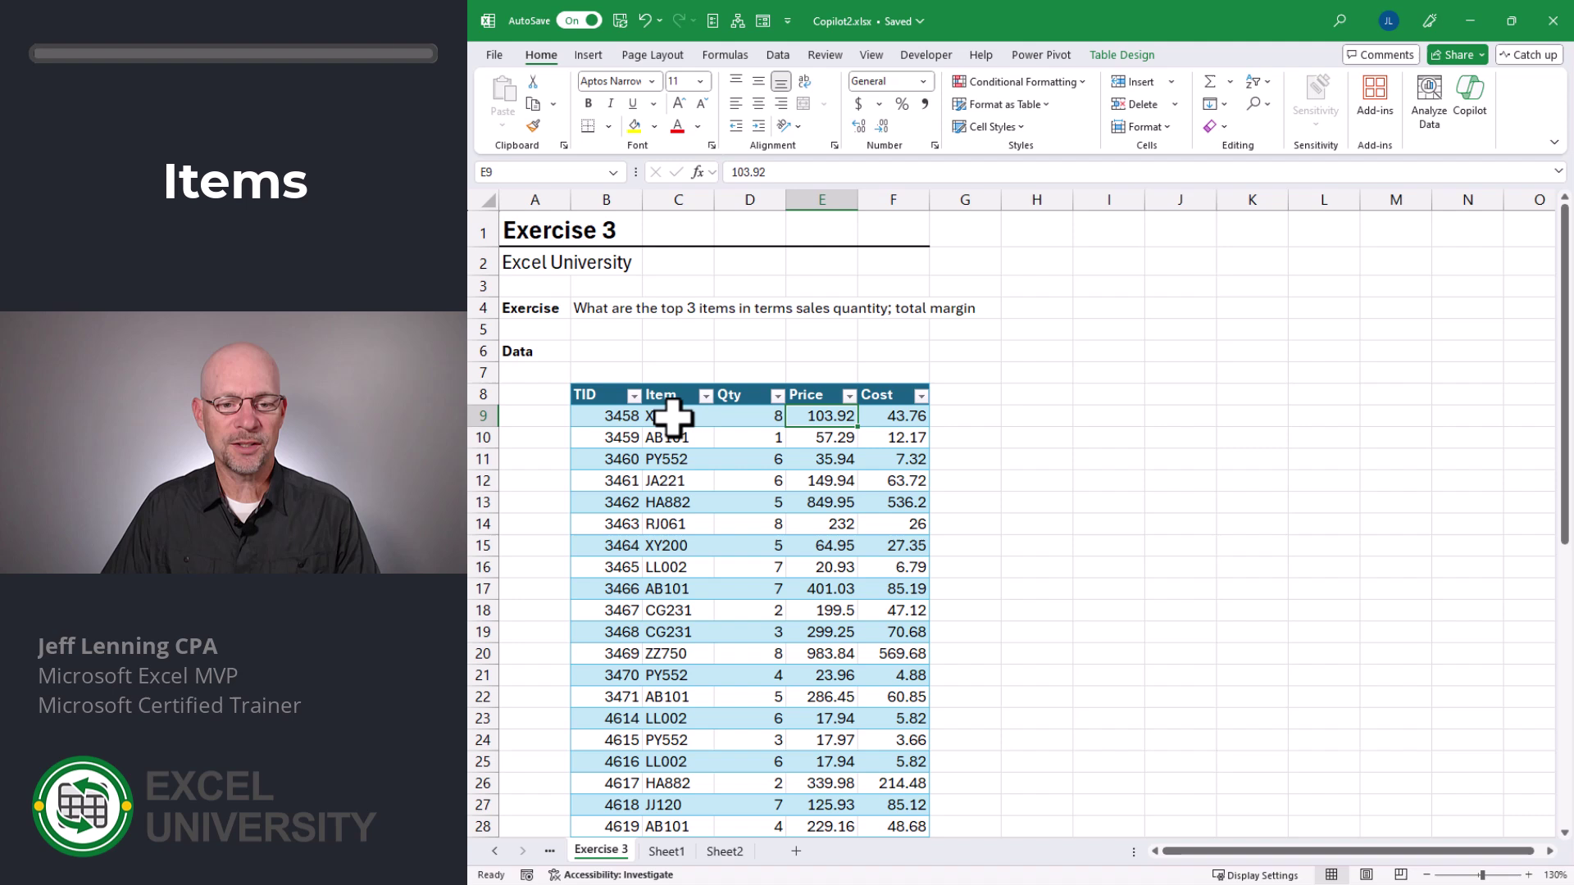
Review the Exercise 3 TID, Item, Qty and Price values, with Copilot open beside the table.
{"action": "left_click_drag", "start_coordinate": [619, 417], "coordinate": [625, 545]}
{"action": "left_click_drag", "start_coordinate": [671, 424], "coordinate": [674, 503]}
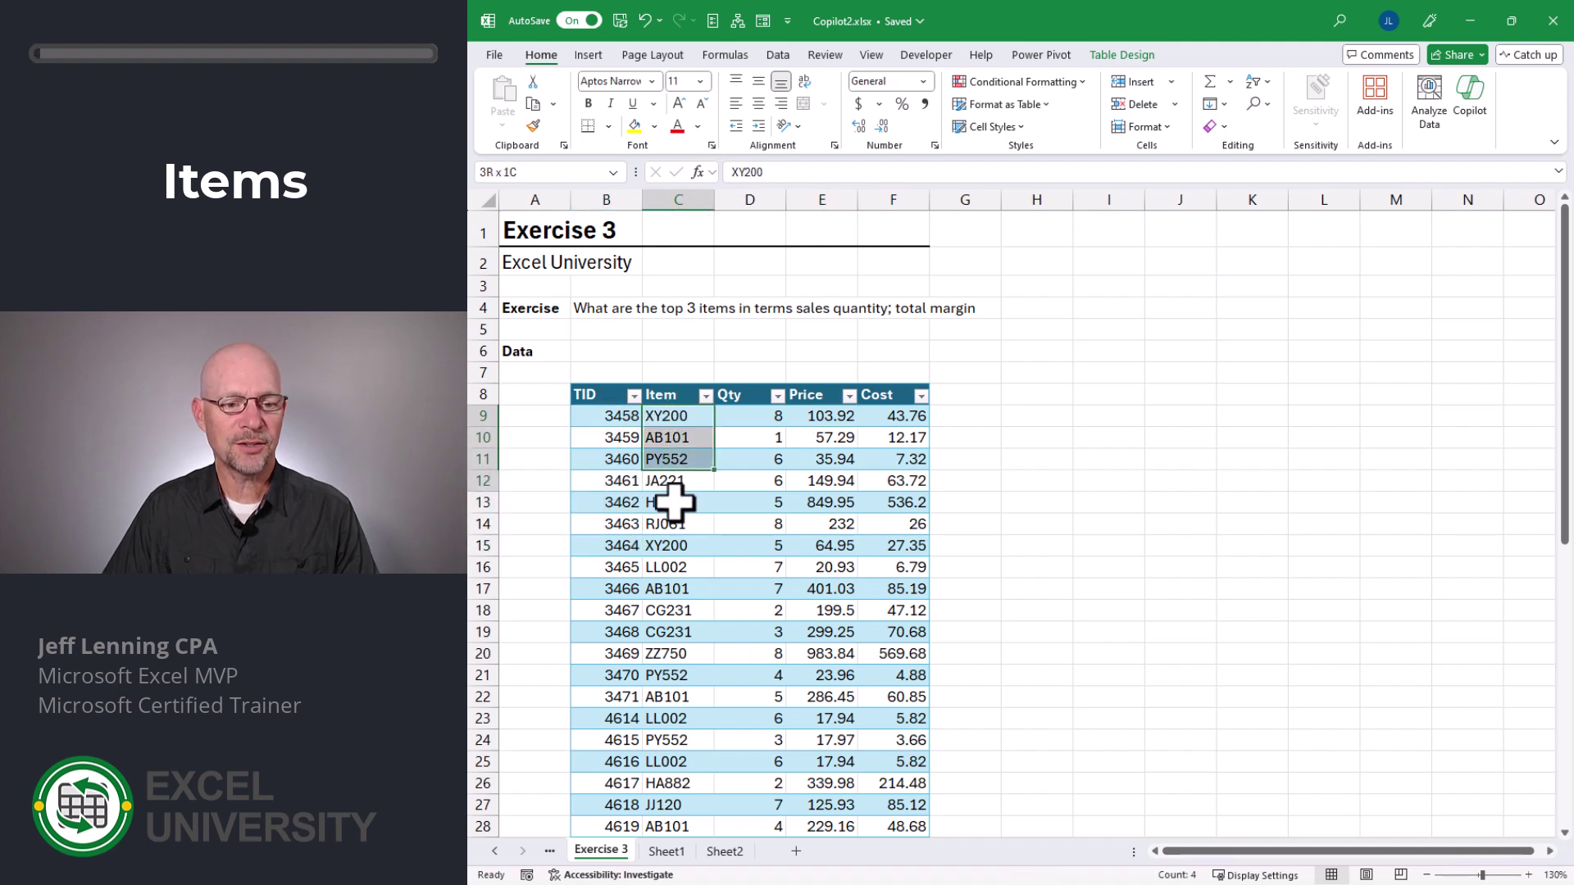
{"action": "left_click_drag", "start_coordinate": [742, 414], "coordinate": [748, 525]}
{"action": "left_click_drag", "start_coordinate": [816, 423], "coordinate": [815, 467]}
{"action": "left_click", "coordinate": [719, 420]}
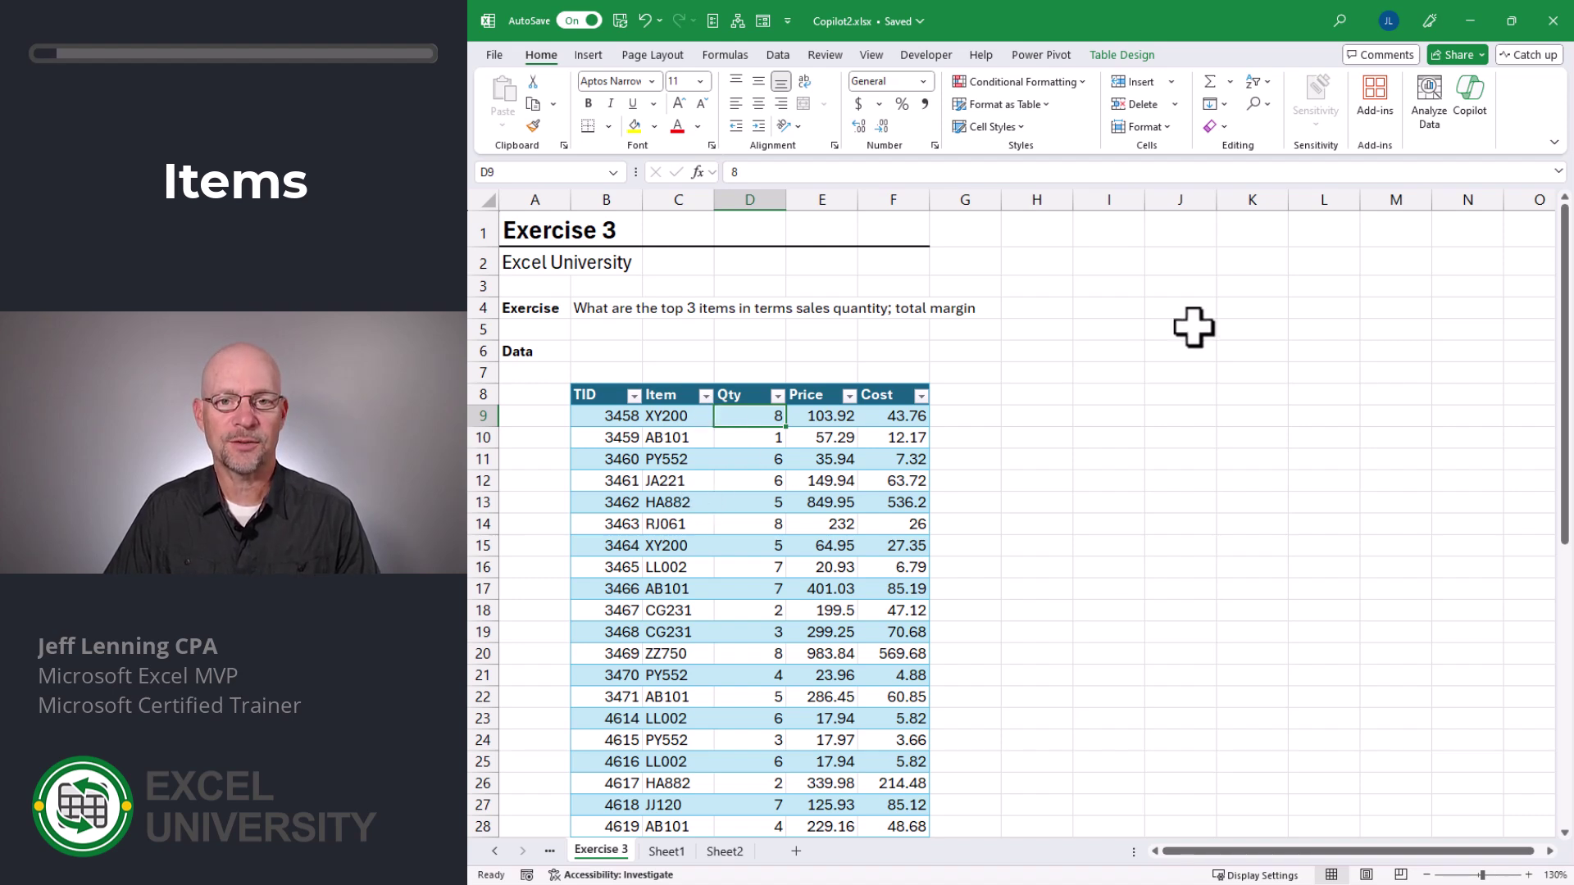
{"action": "left_click", "coordinate": [1470, 102]}
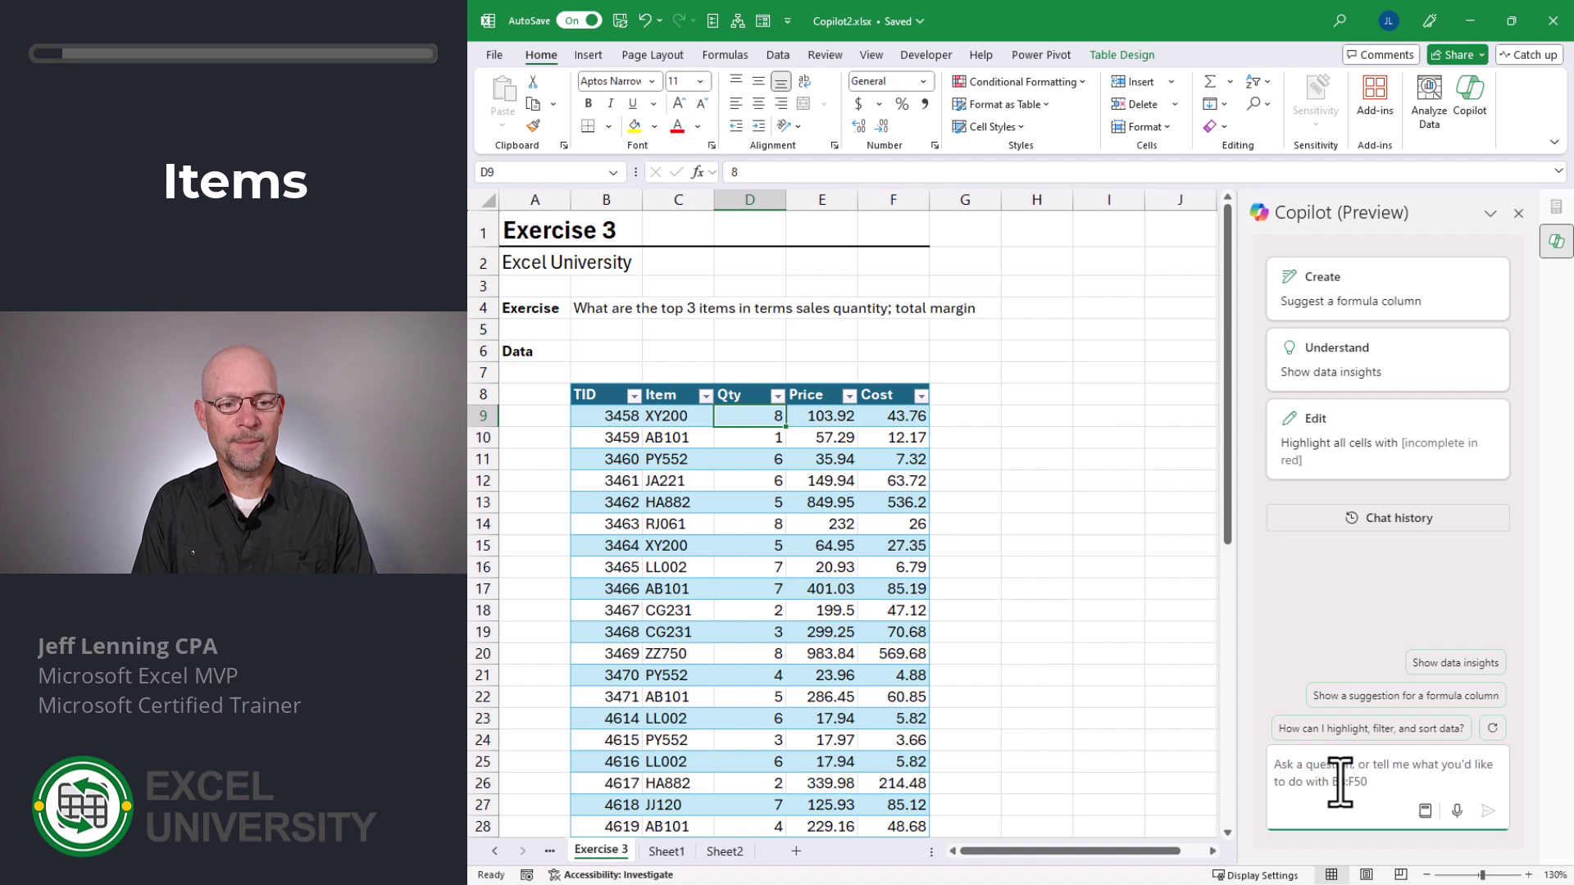
Ask Copilot for the top 3 items by sales quantity and add the pivot (AB101 46, LL002 37, PY552 31) to Sheet5.
{"action": "type", "text": "w"}
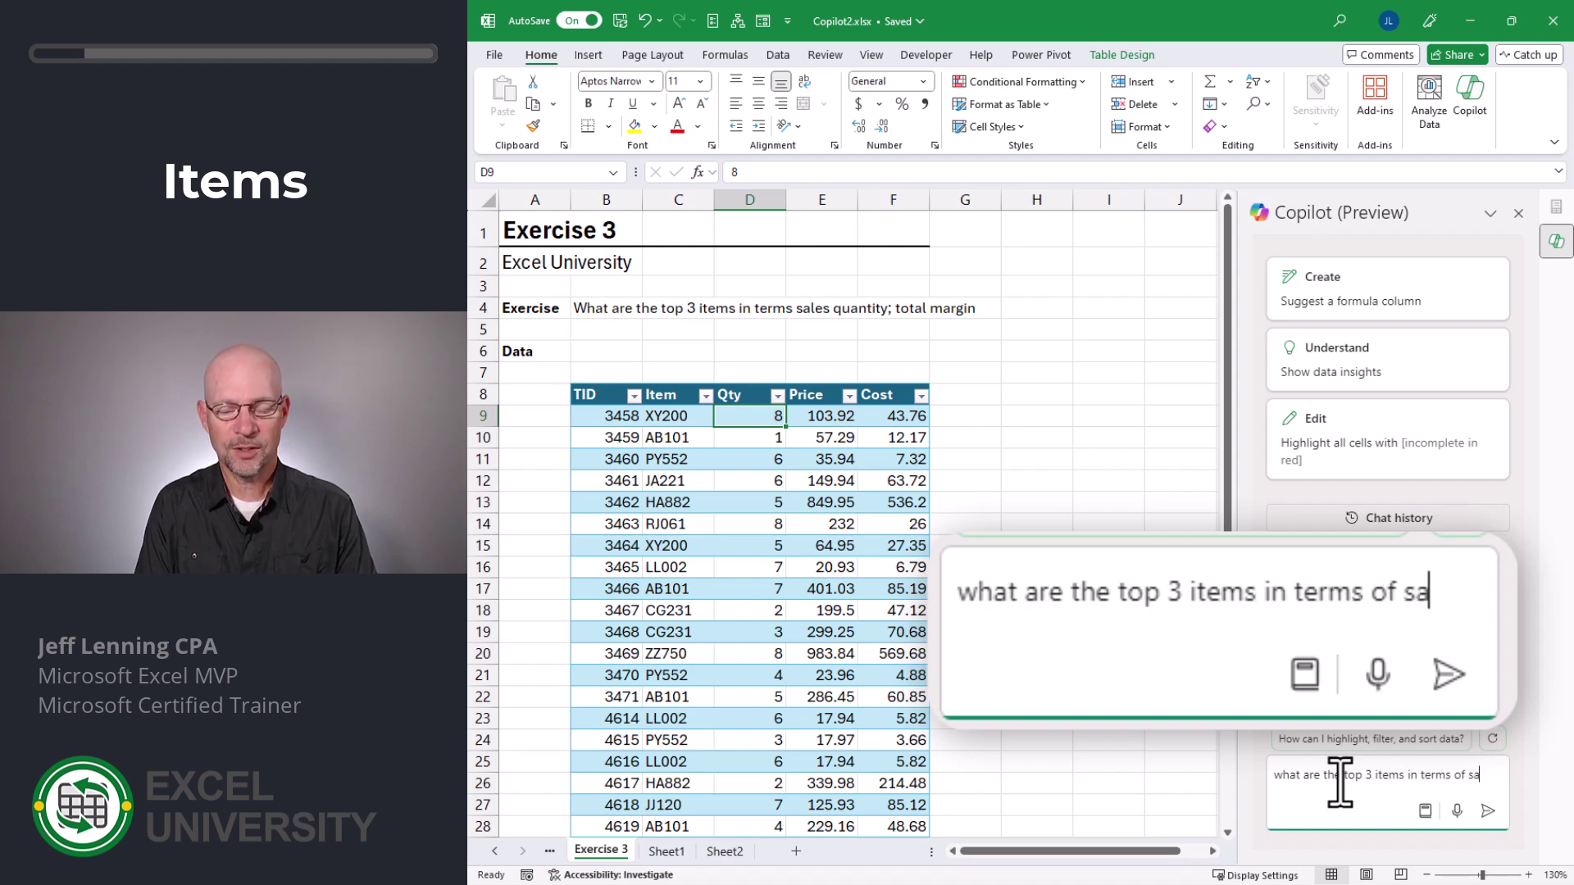
{"action": "type", "text": "quantity"}
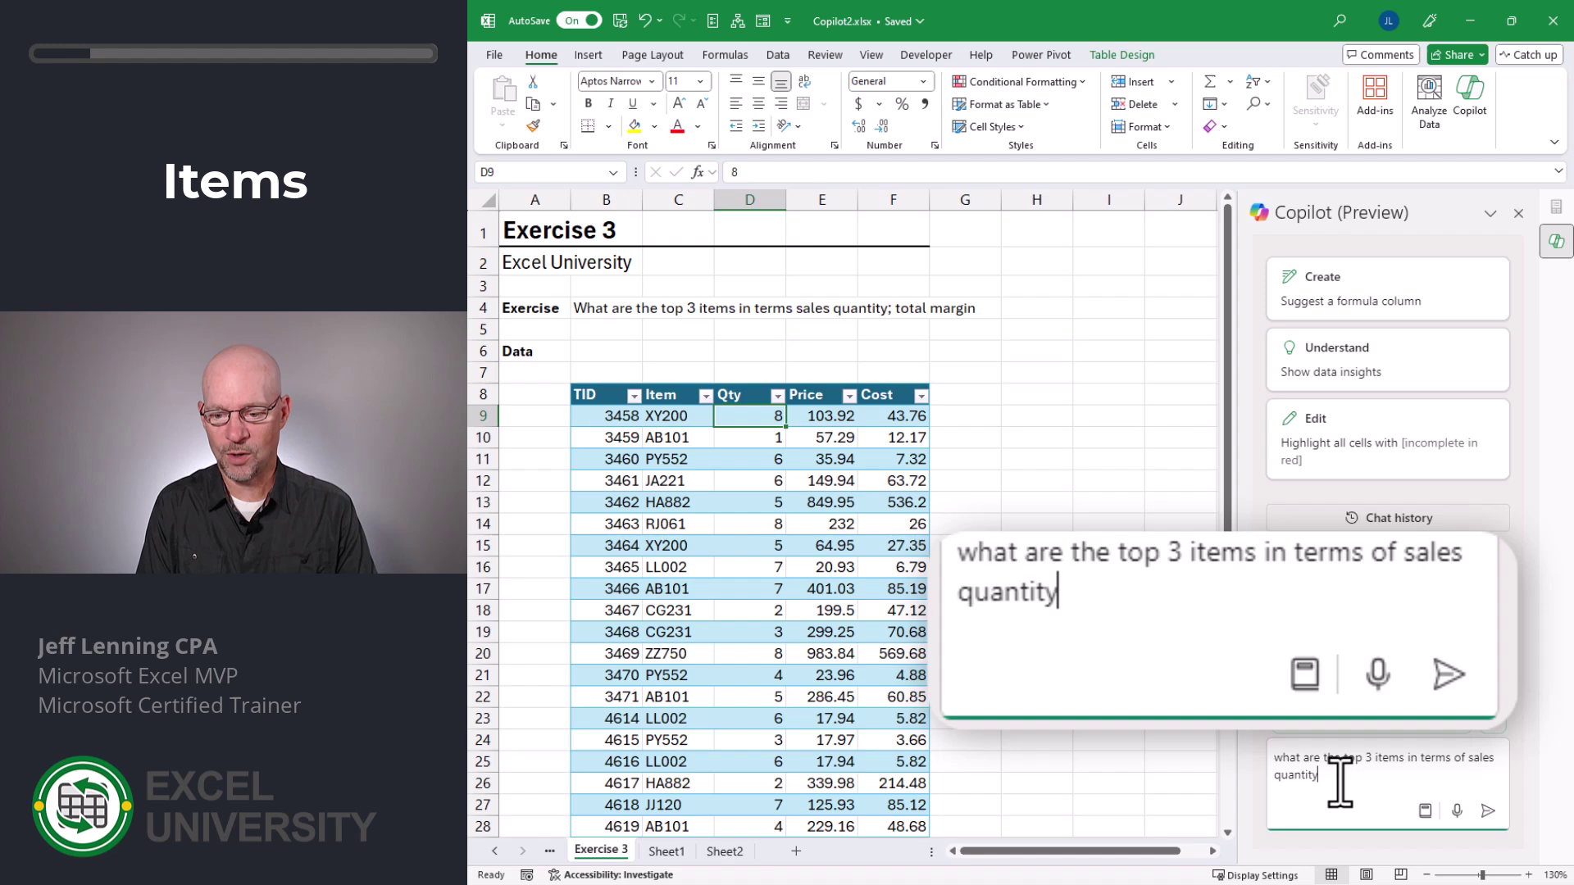
{"action": "key", "text": "Return"}
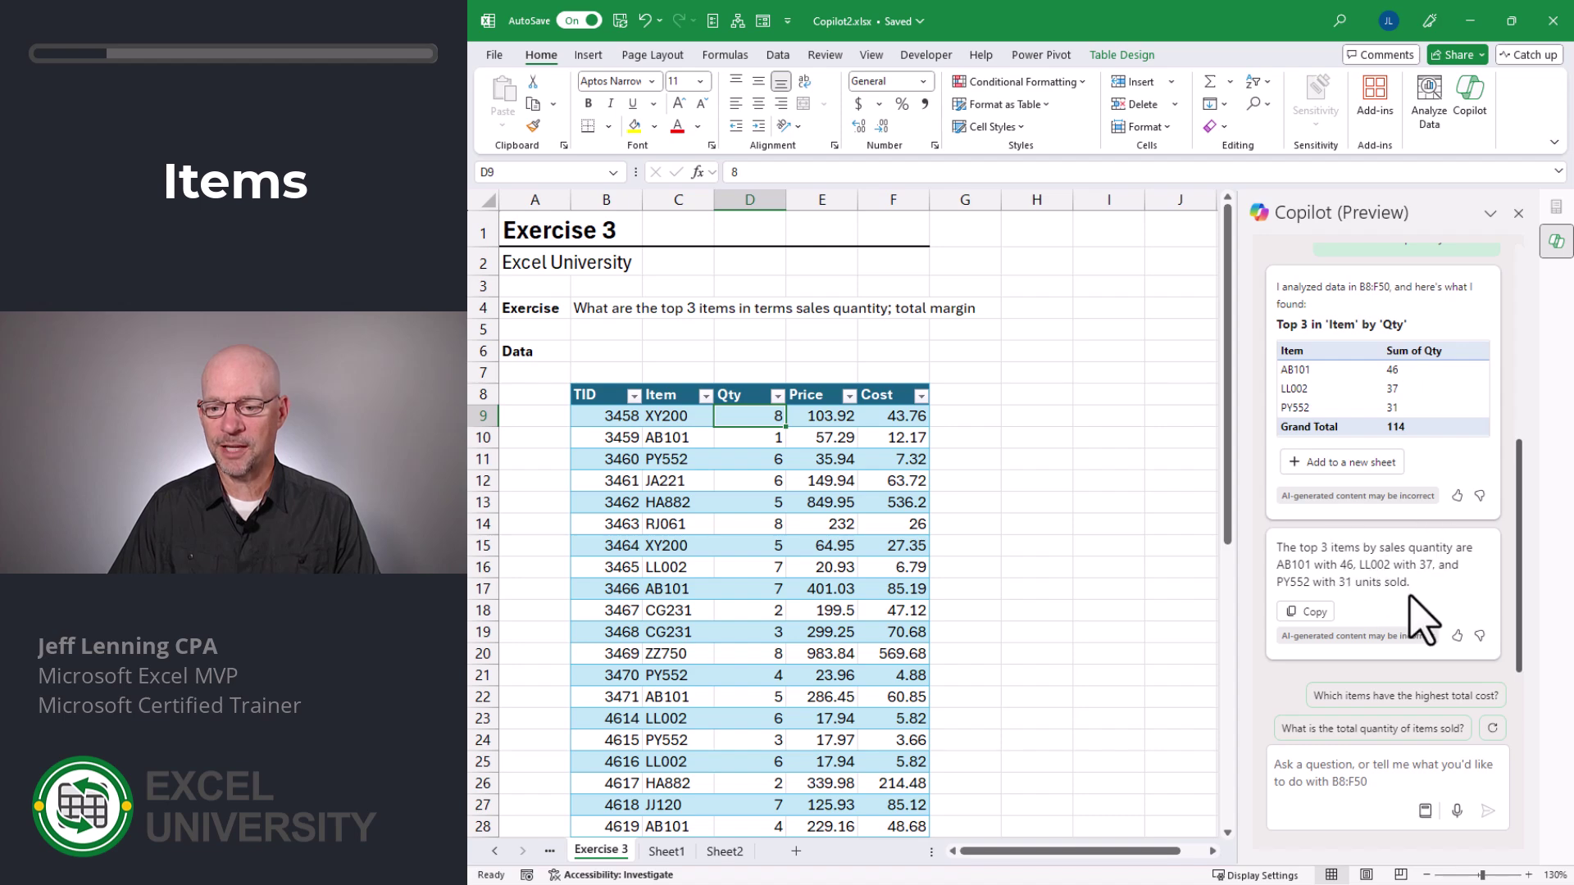
{"action": "left_click", "coordinate": [1343, 461]}
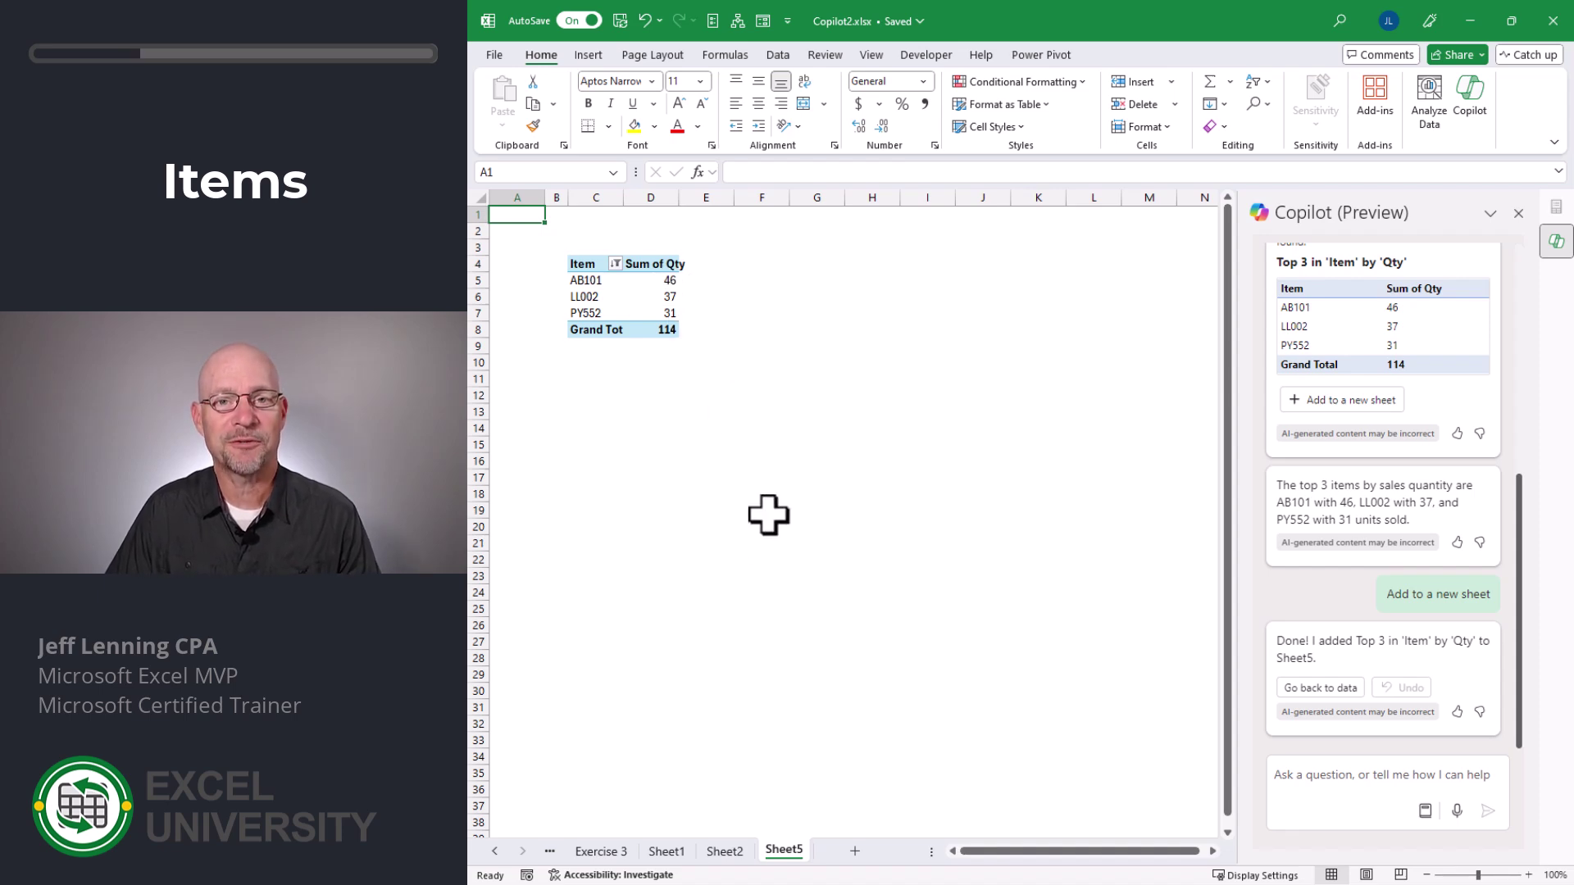
Back on Exercise 3, ask Copilot 'what are the top 3 items in terms of margin', which it cannot answer.
{"action": "left_click", "coordinate": [1321, 687]}
{"action": "type", "text": "what"}
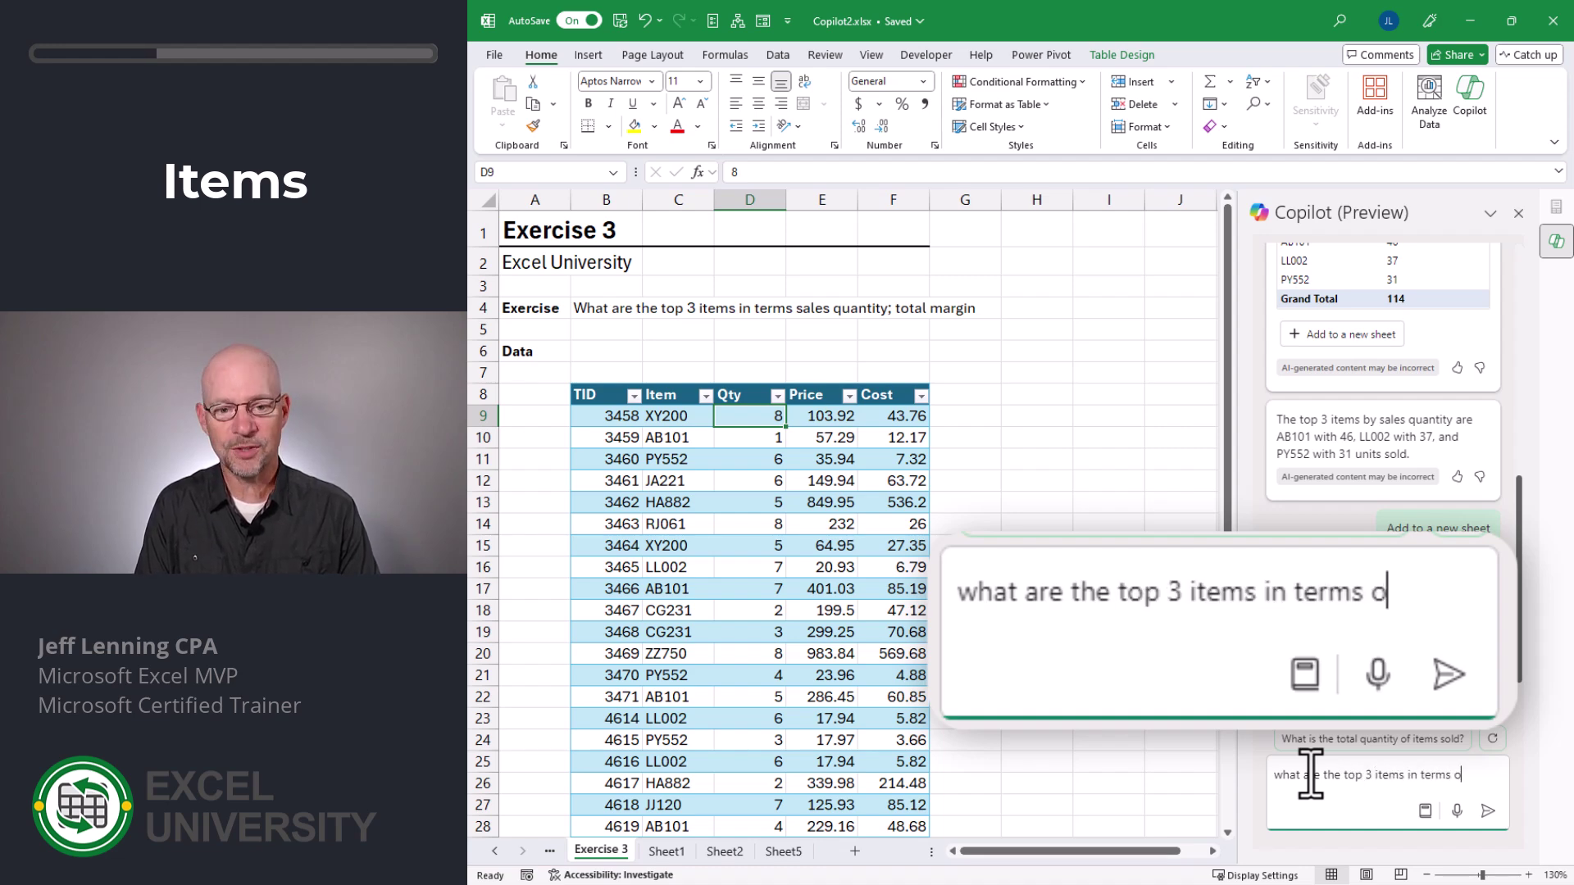
{"action": "type", "text": "are the top 3 items in terms of margin"}
{"action": "key", "text": "Return"}
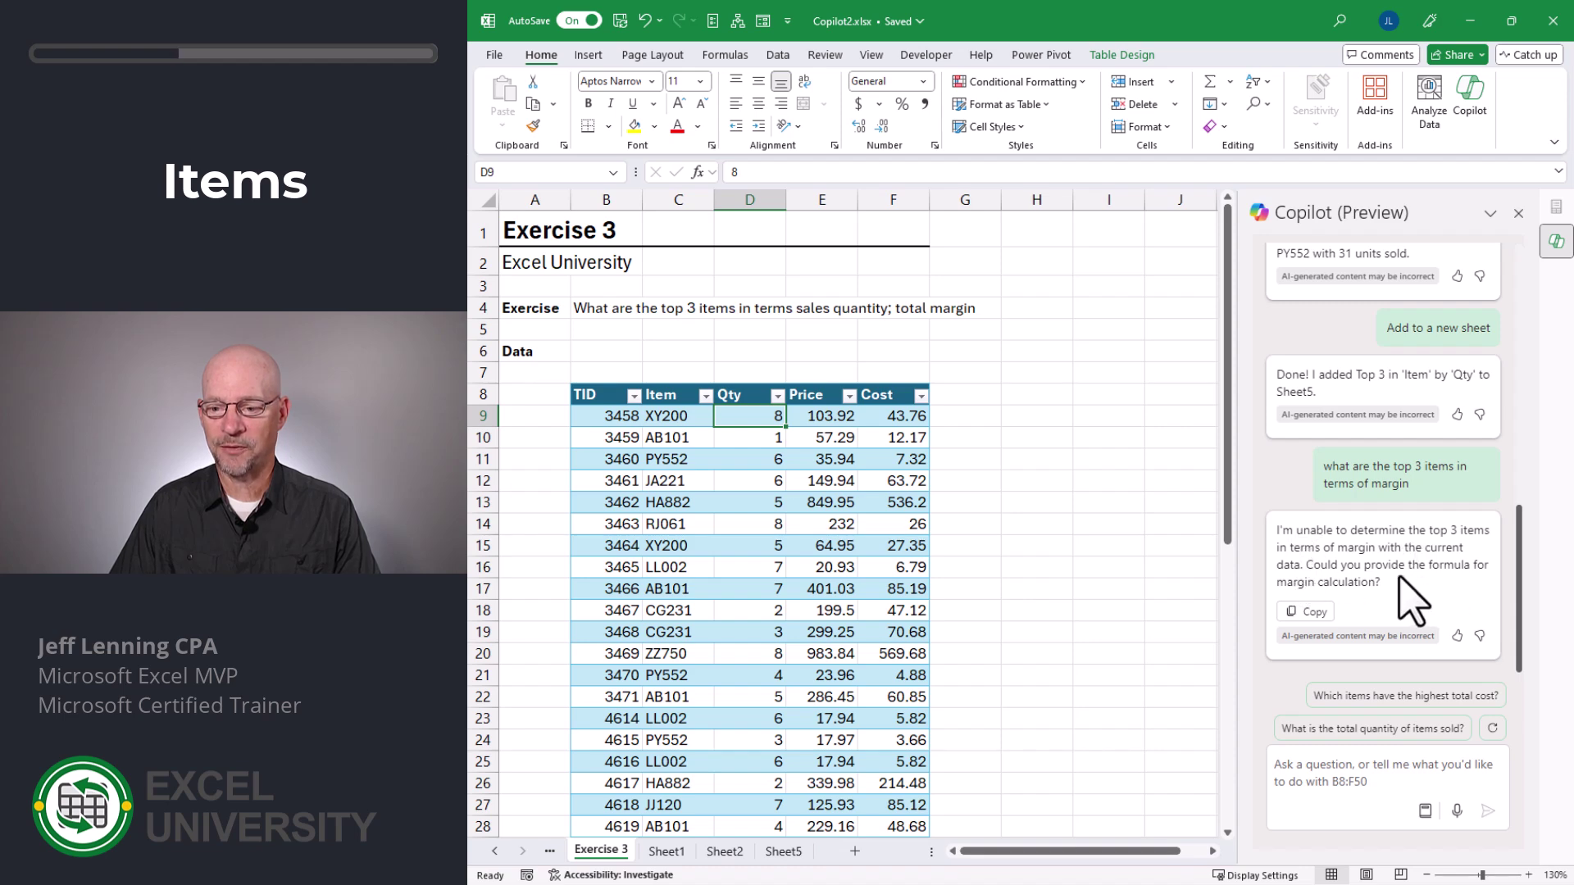
{"action": "left_click", "coordinate": [1344, 772]}
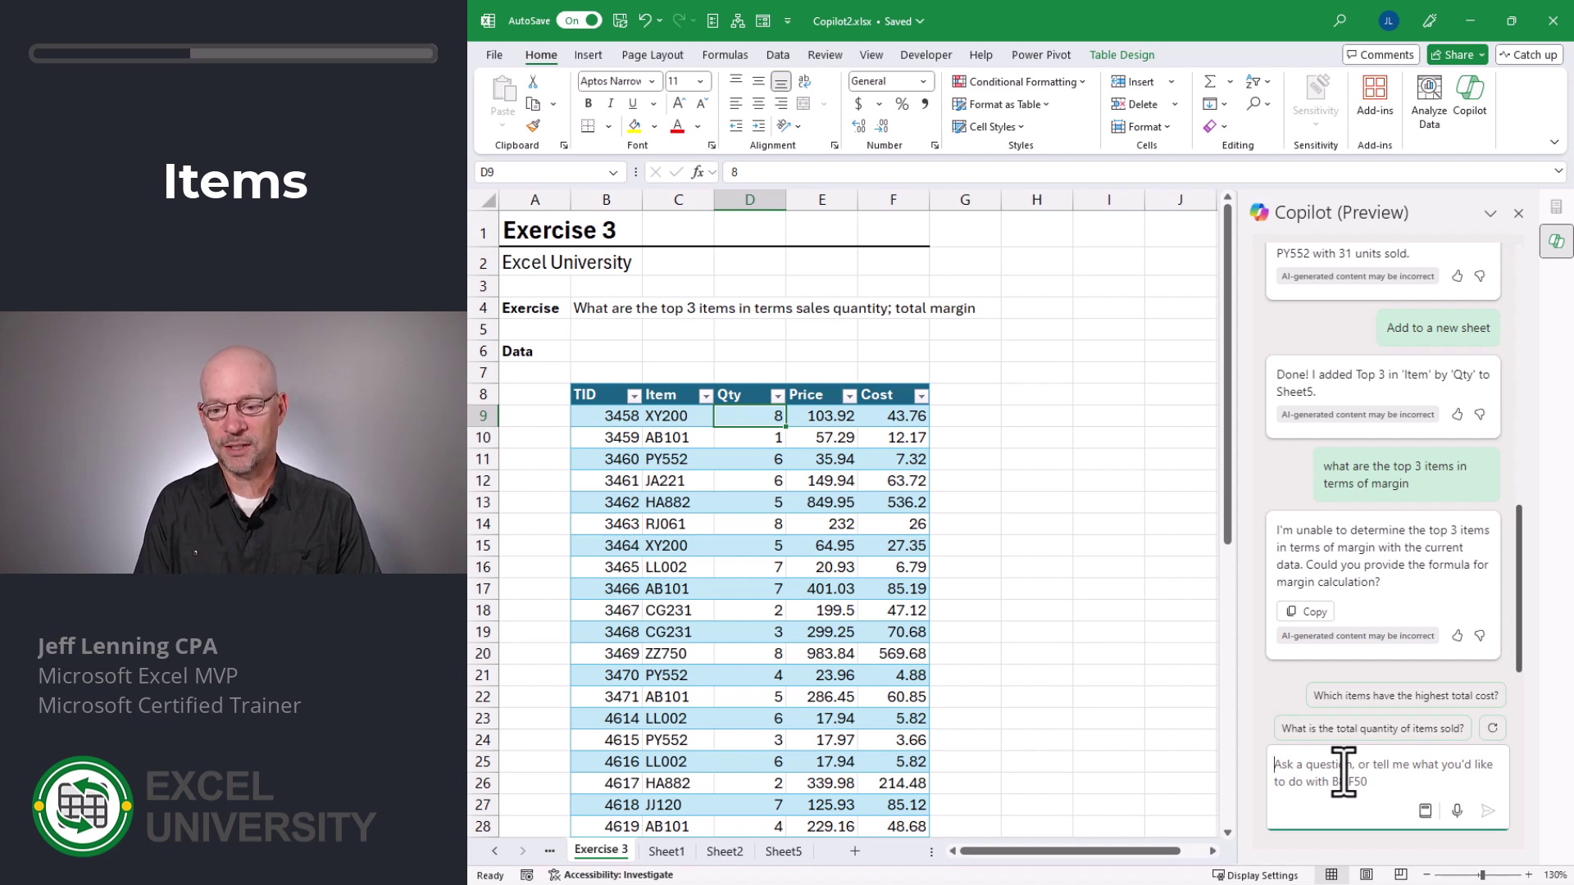
{"action": "type", "text": "add a margin"}
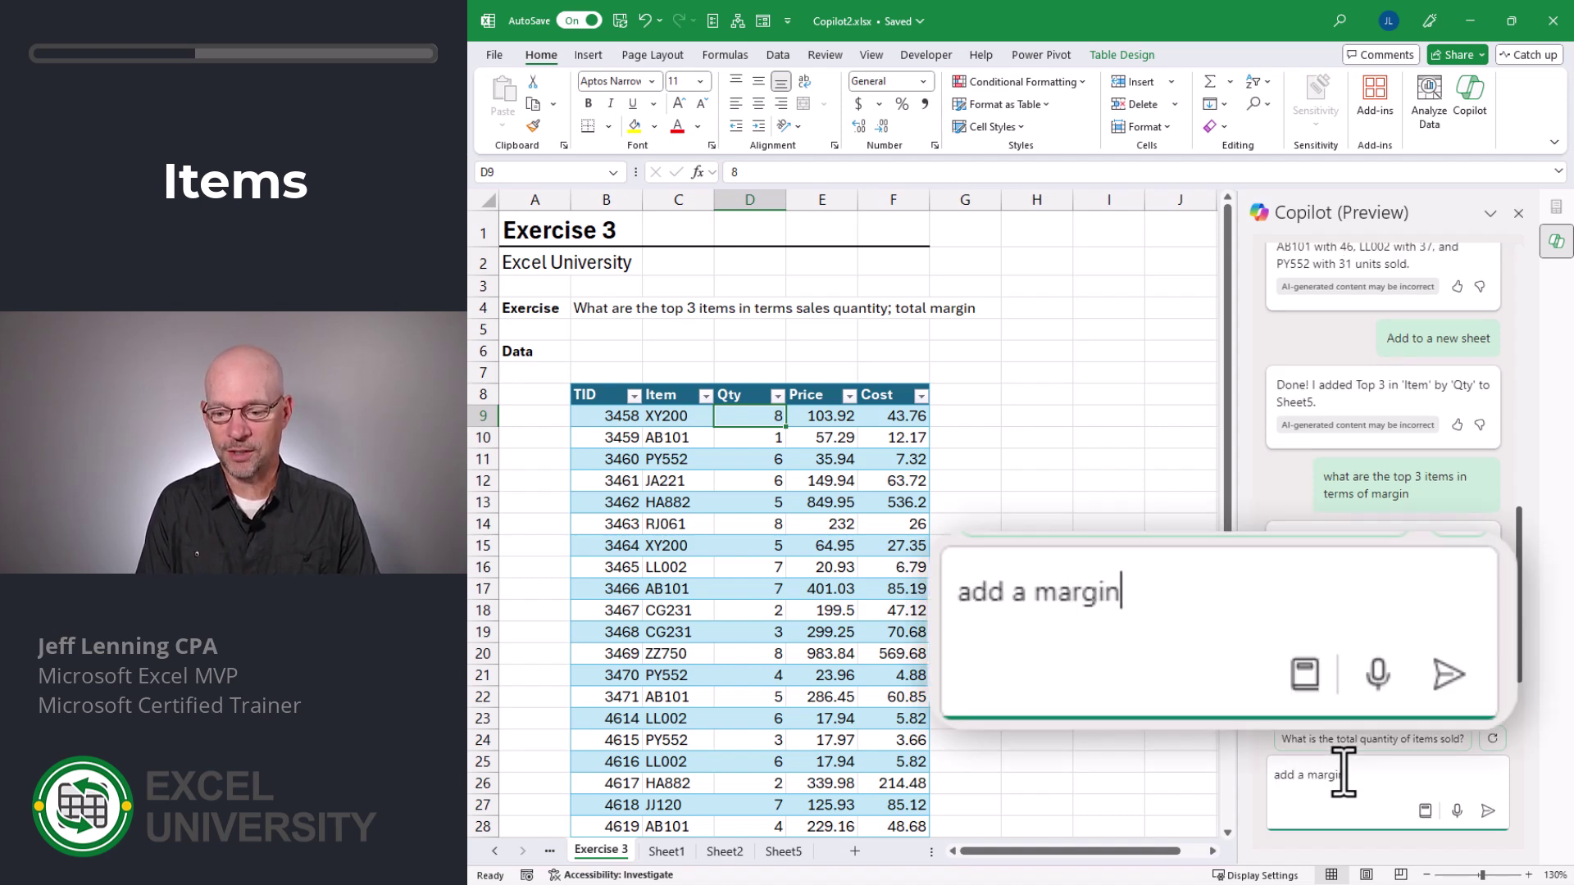
{"action": "type", "text": " column"}
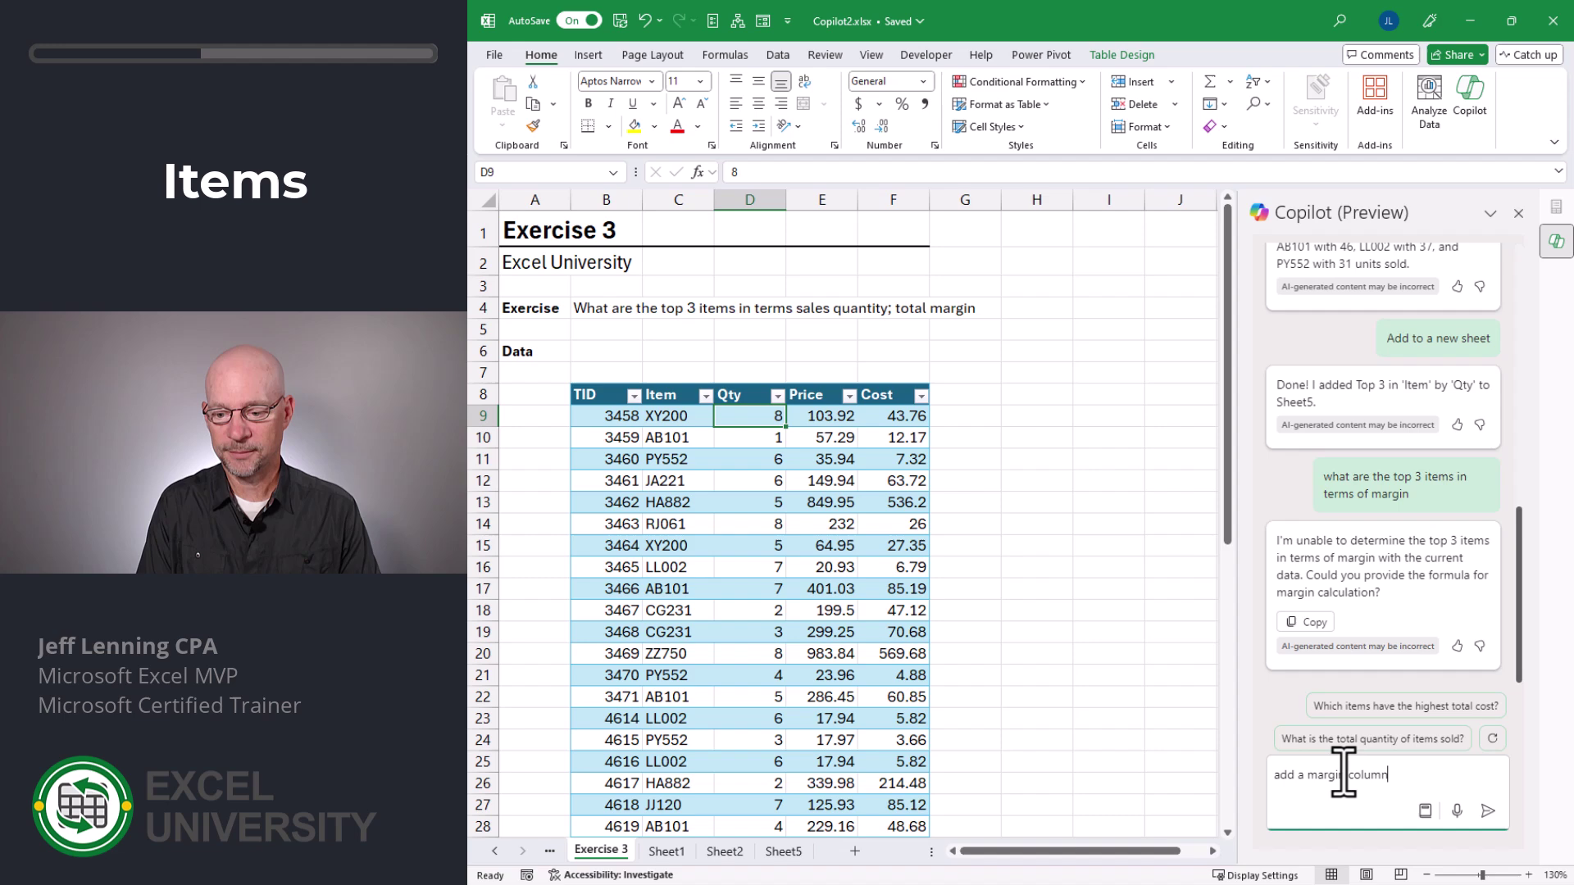
{"action": "key", "text": "Return"}
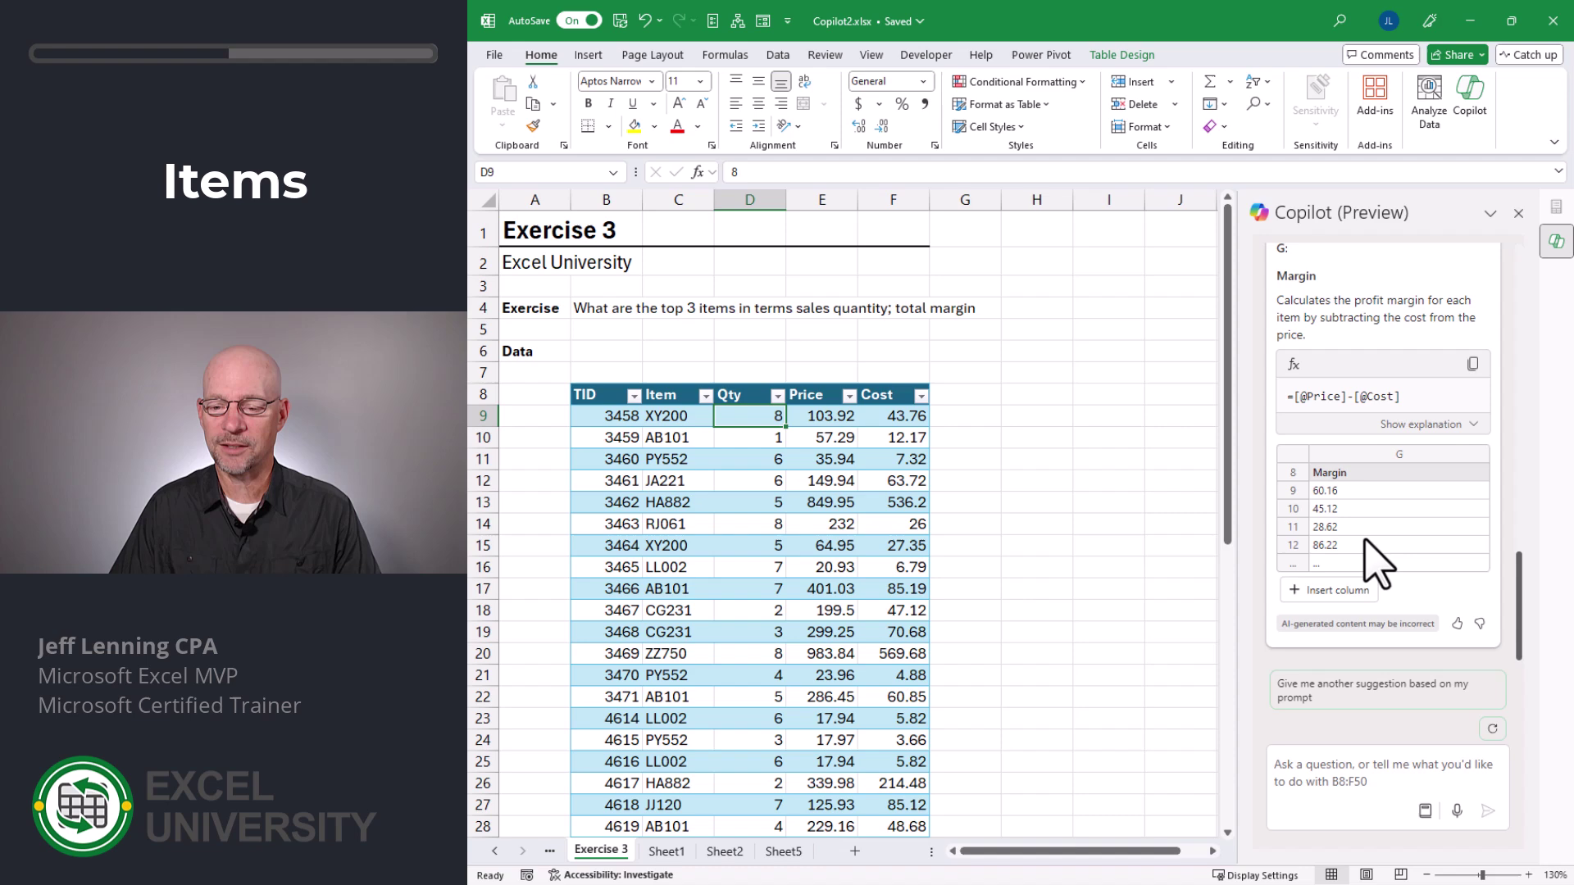
{"action": "left_click", "coordinate": [1359, 767]}
{"action": "type", "text": "the margin needs to be the total marg"}
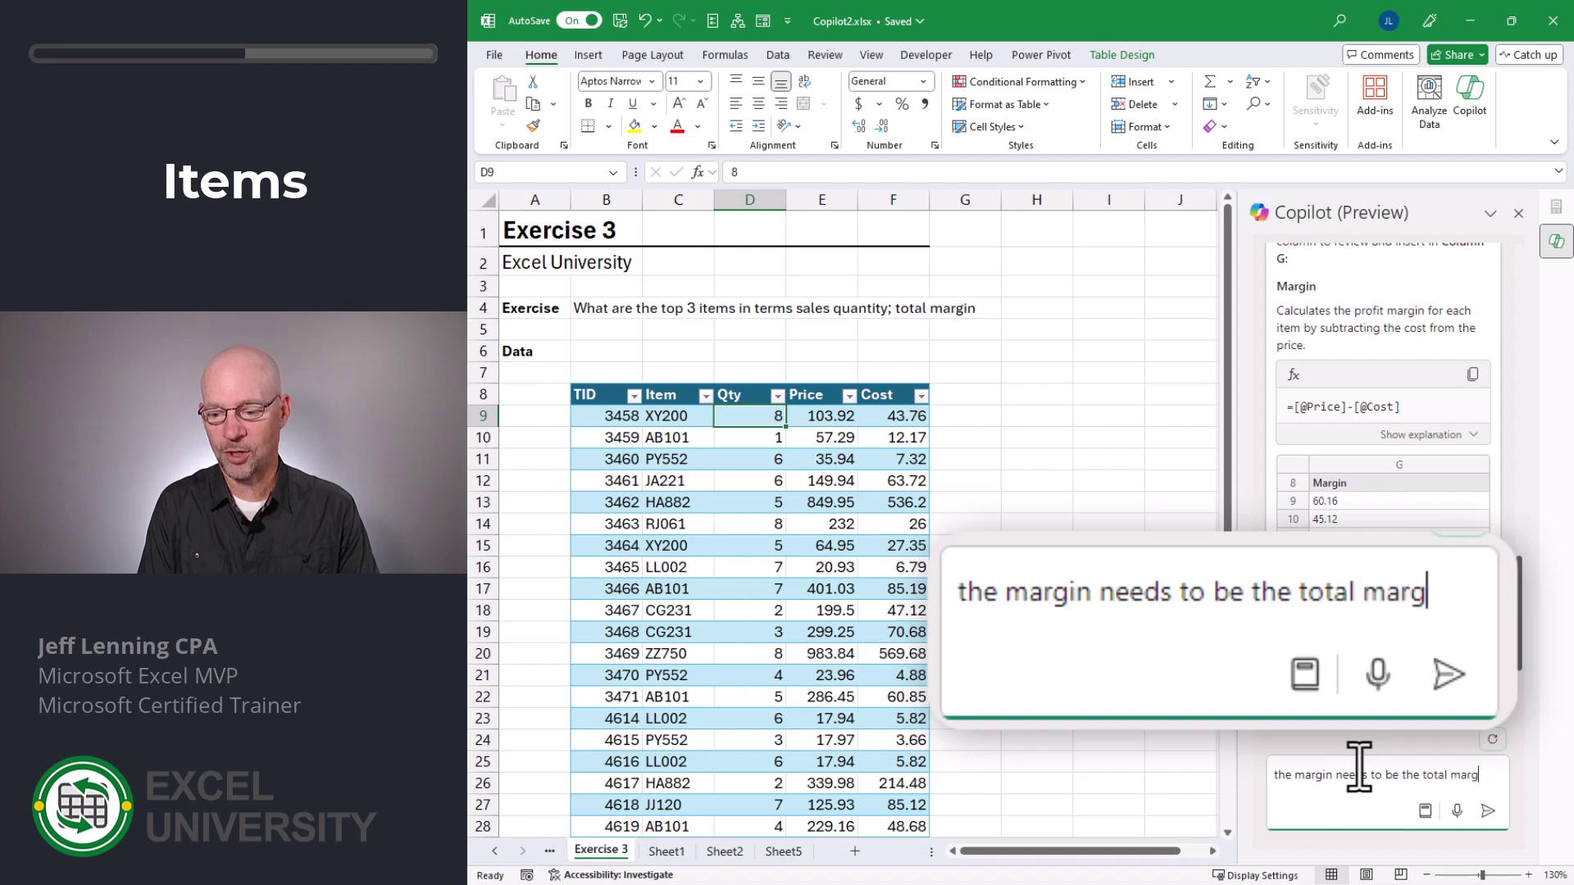
{"action": "type", "text": "for"}
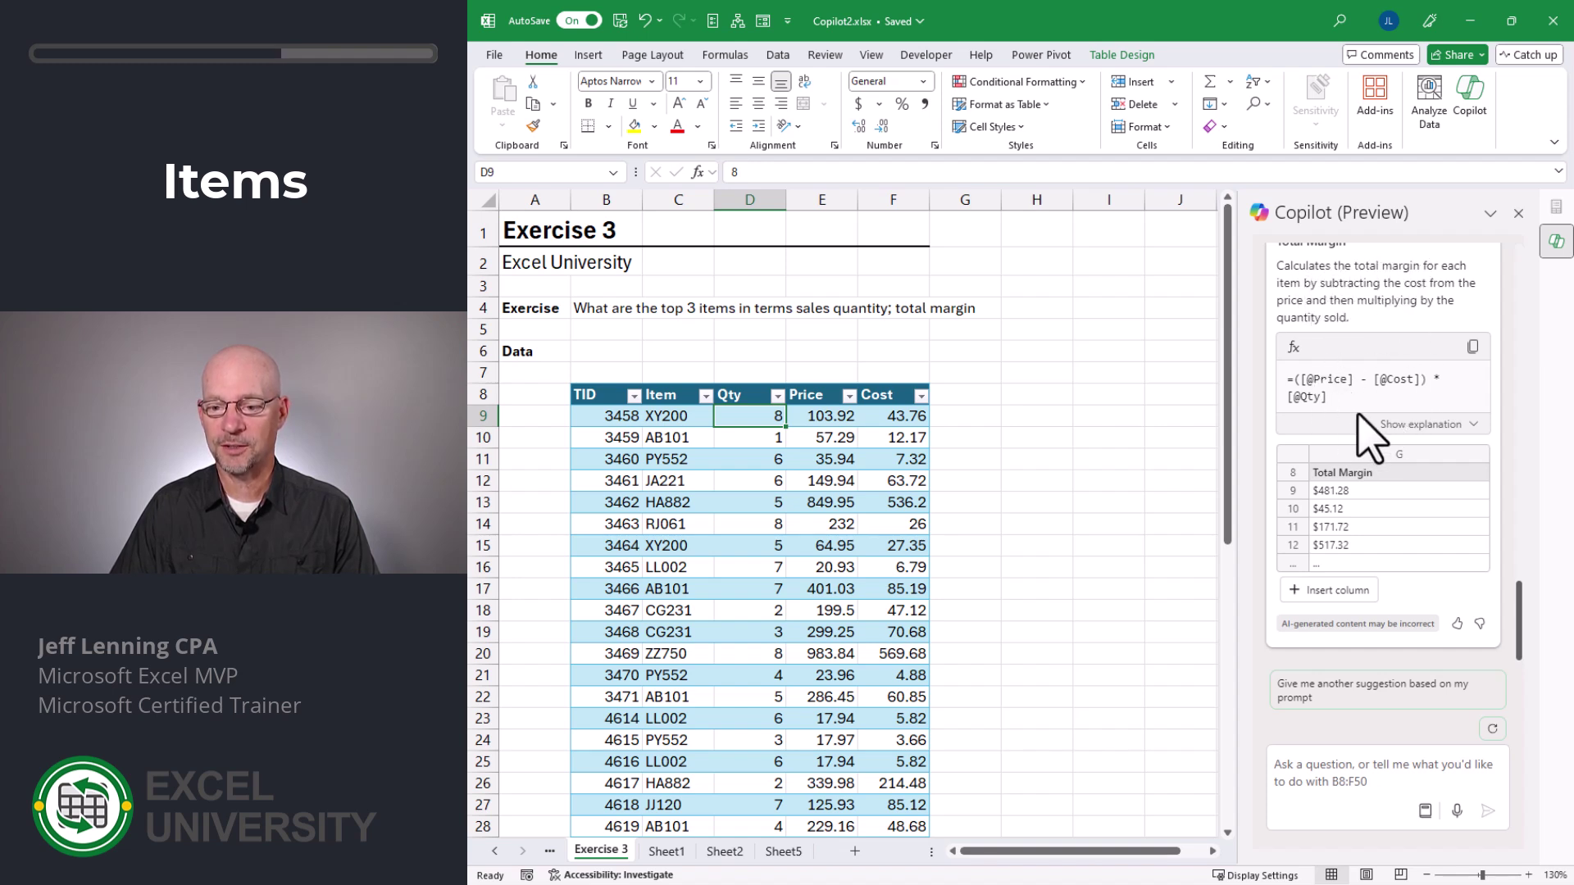
{"action": "left_click", "coordinate": [1341, 591]}
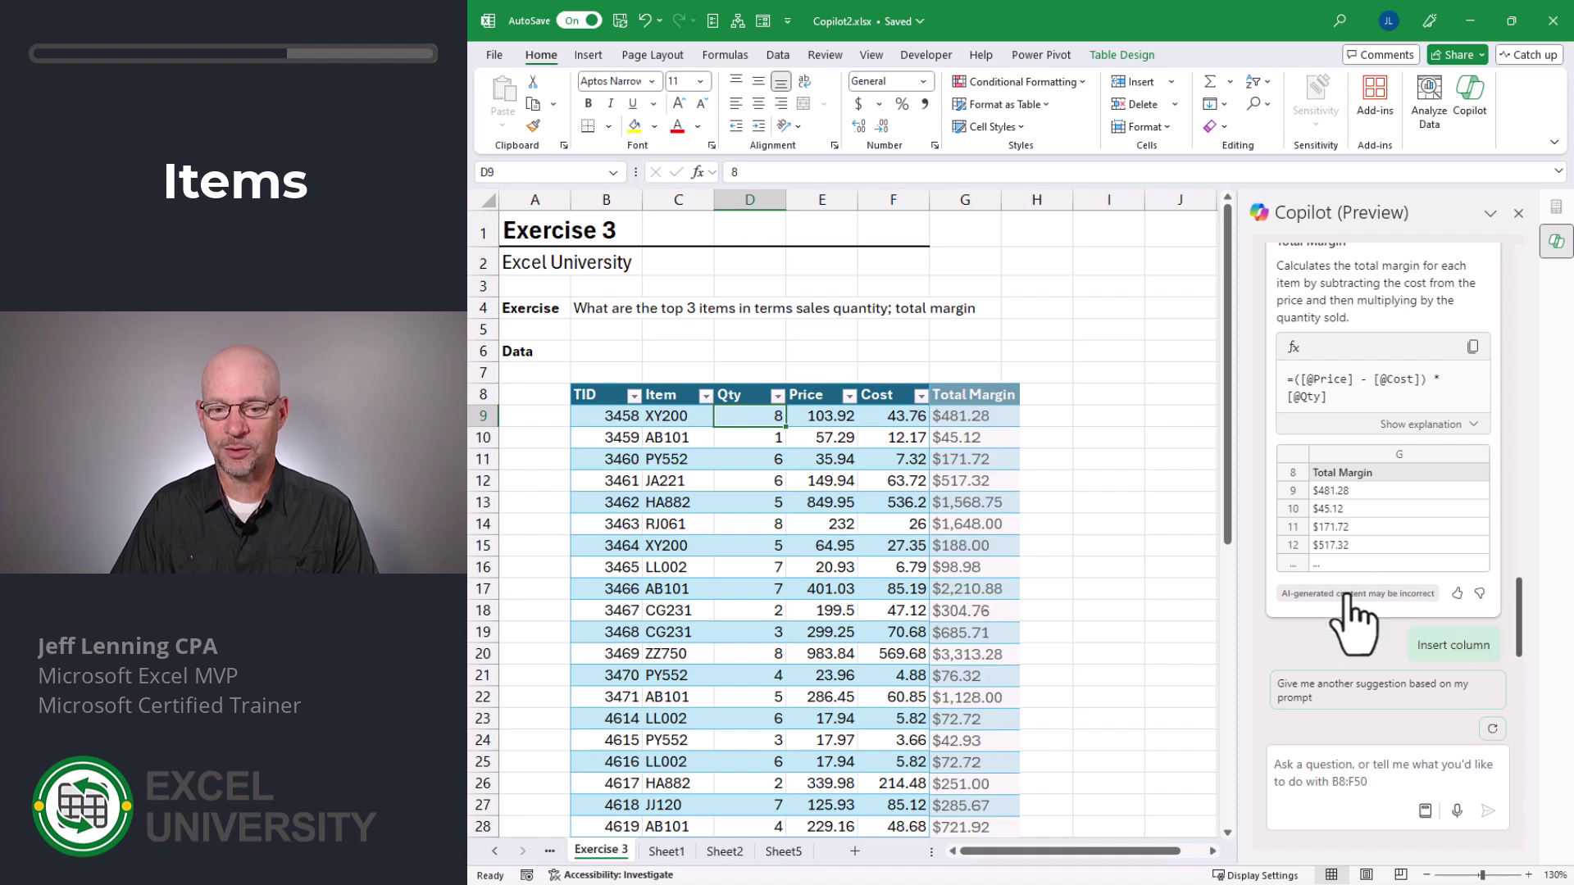
Ask Copilot for the top 3 items by total margin: AB101 $13,175.04, ZZ750 $6,315.94, HA882 $5,710.25.
{"action": "left_click", "coordinate": [1016, 417]}
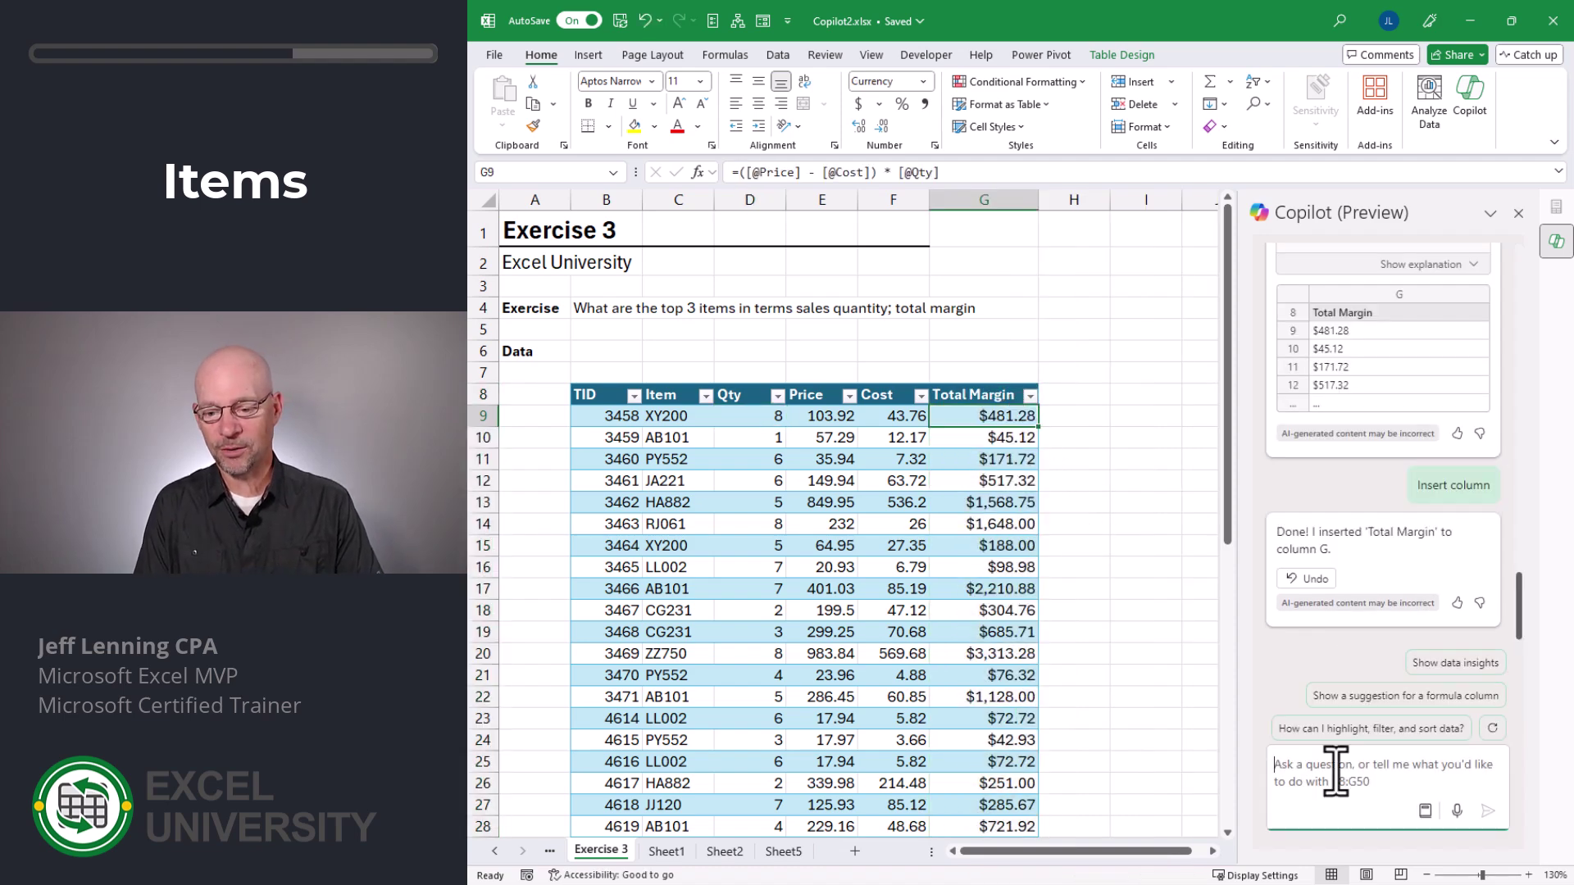
{"action": "type", "text": "what are the top 3 items in"}
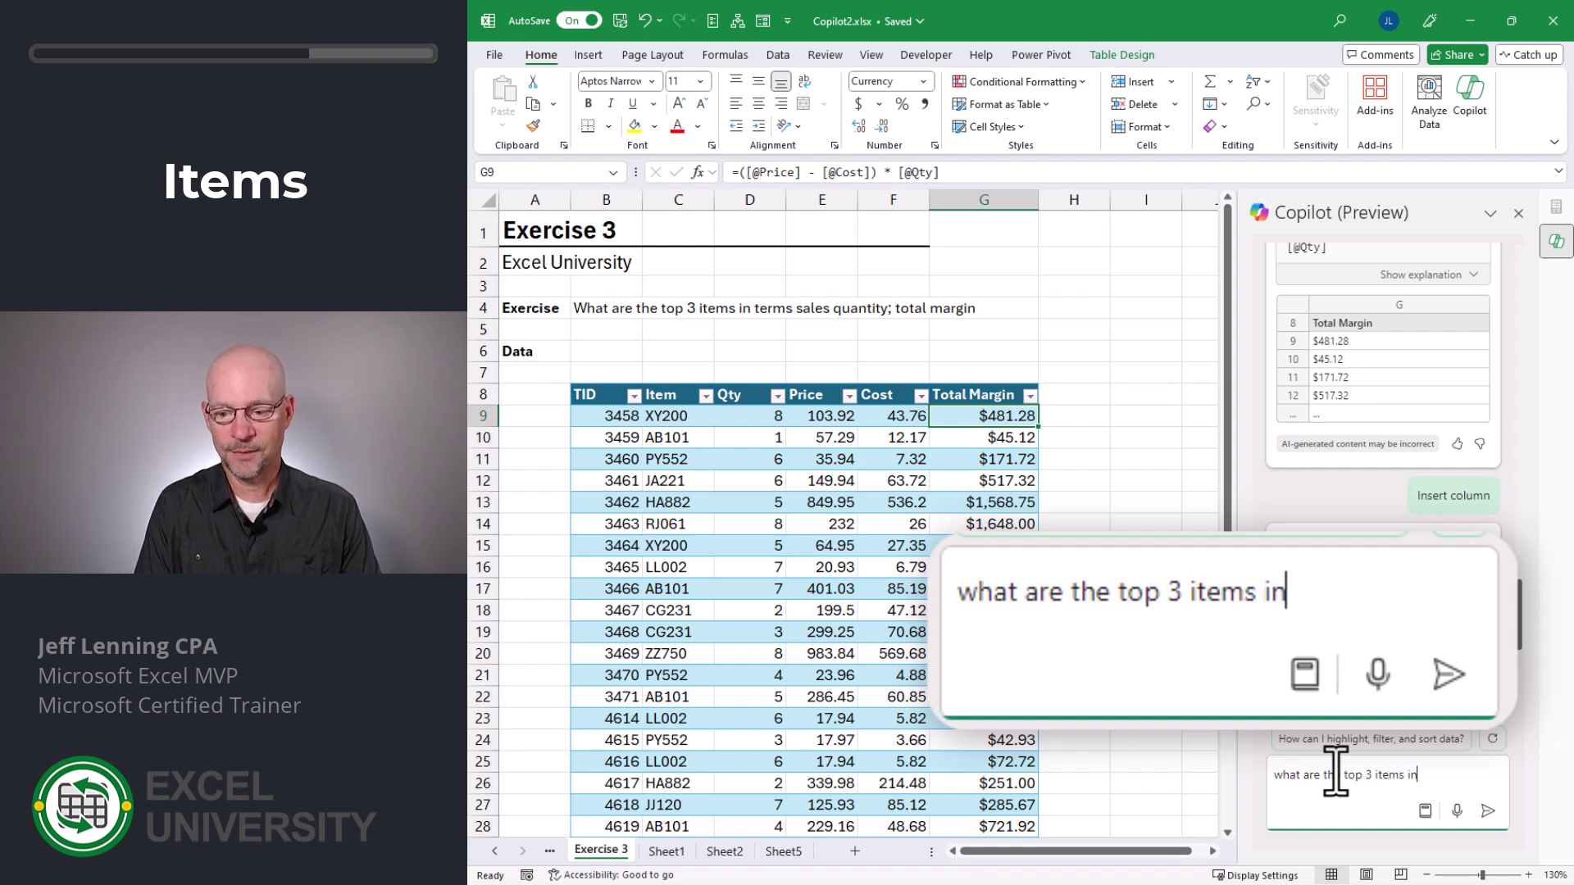
{"action": "type", "text": "al margin"}
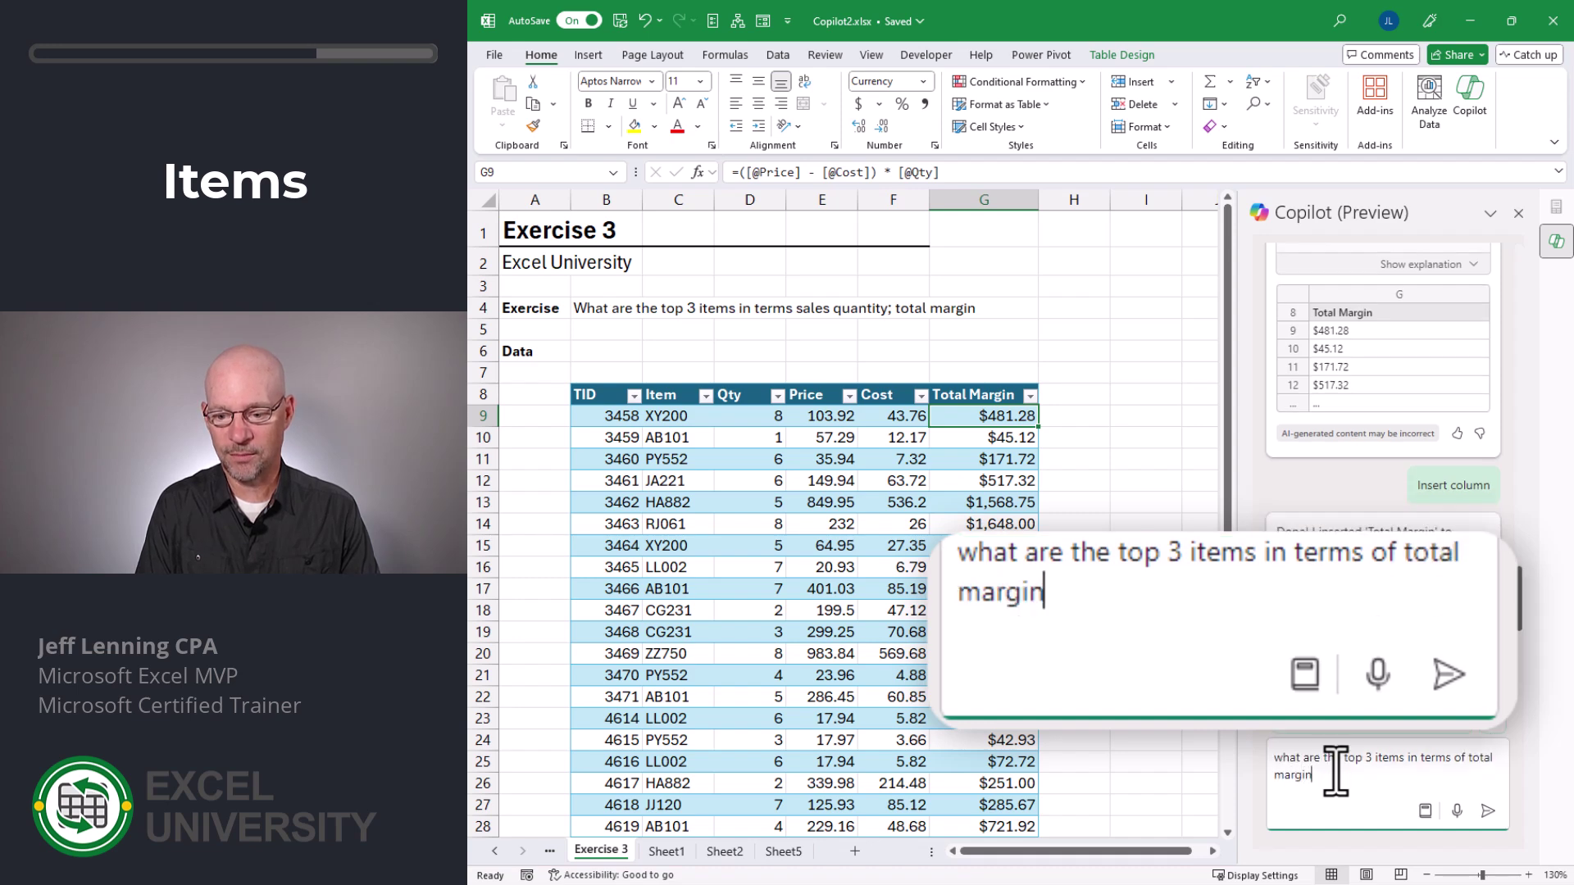
{"action": "key", "text": "Return"}
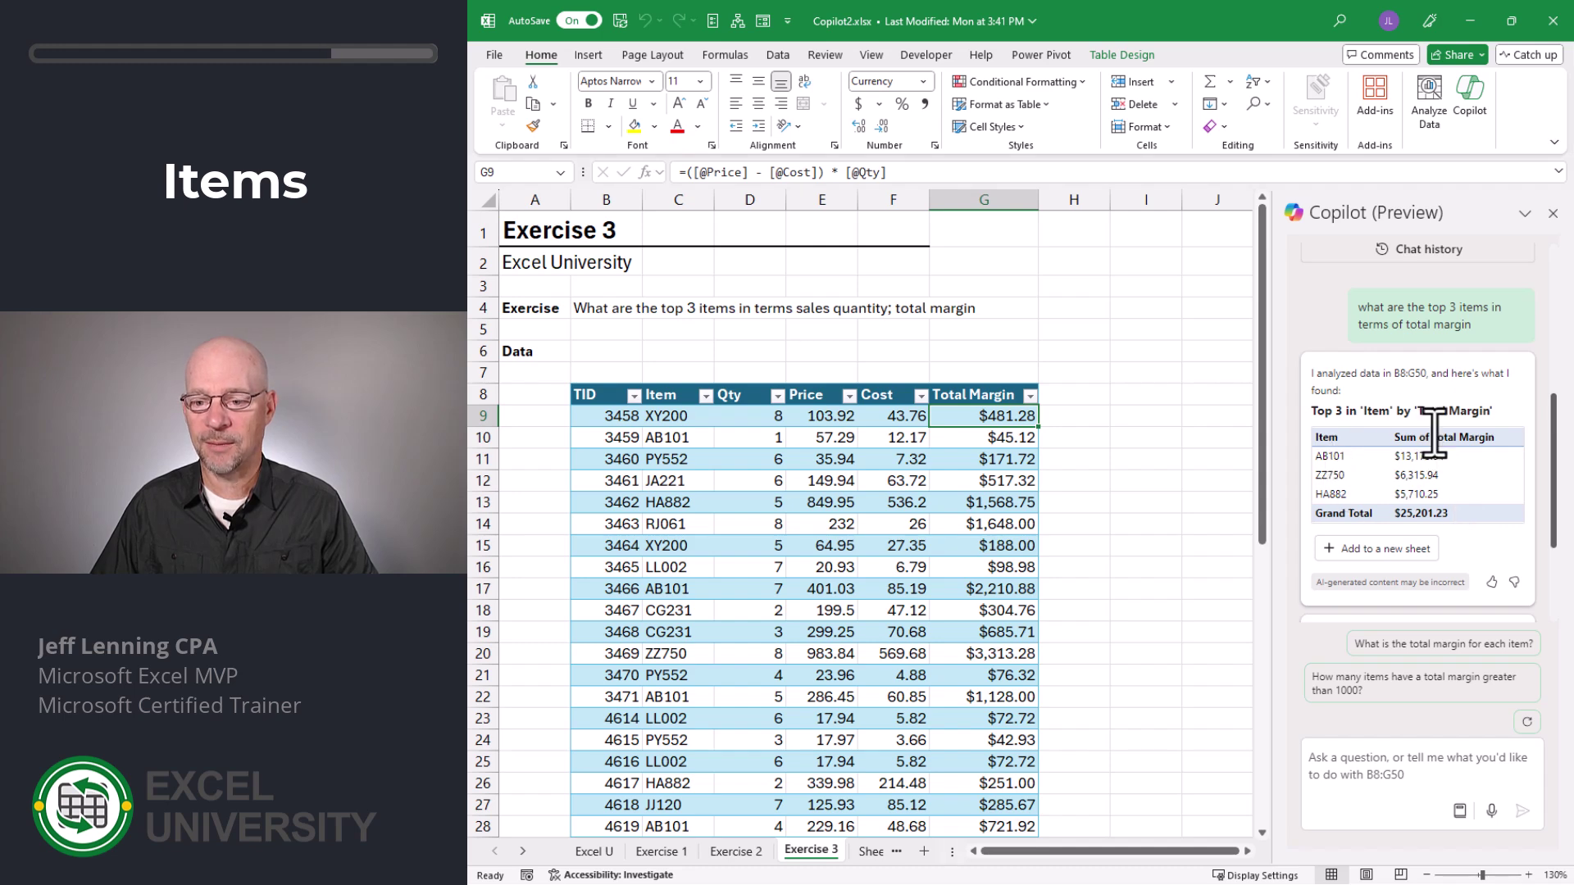
{"action": "scroll", "coordinate": [1435, 435], "scroll_direction": "down", "scroll_amount": 2}
{"action": "scroll", "coordinate": [1459, 467], "scroll_direction": "down", "scroll_amount": 2}
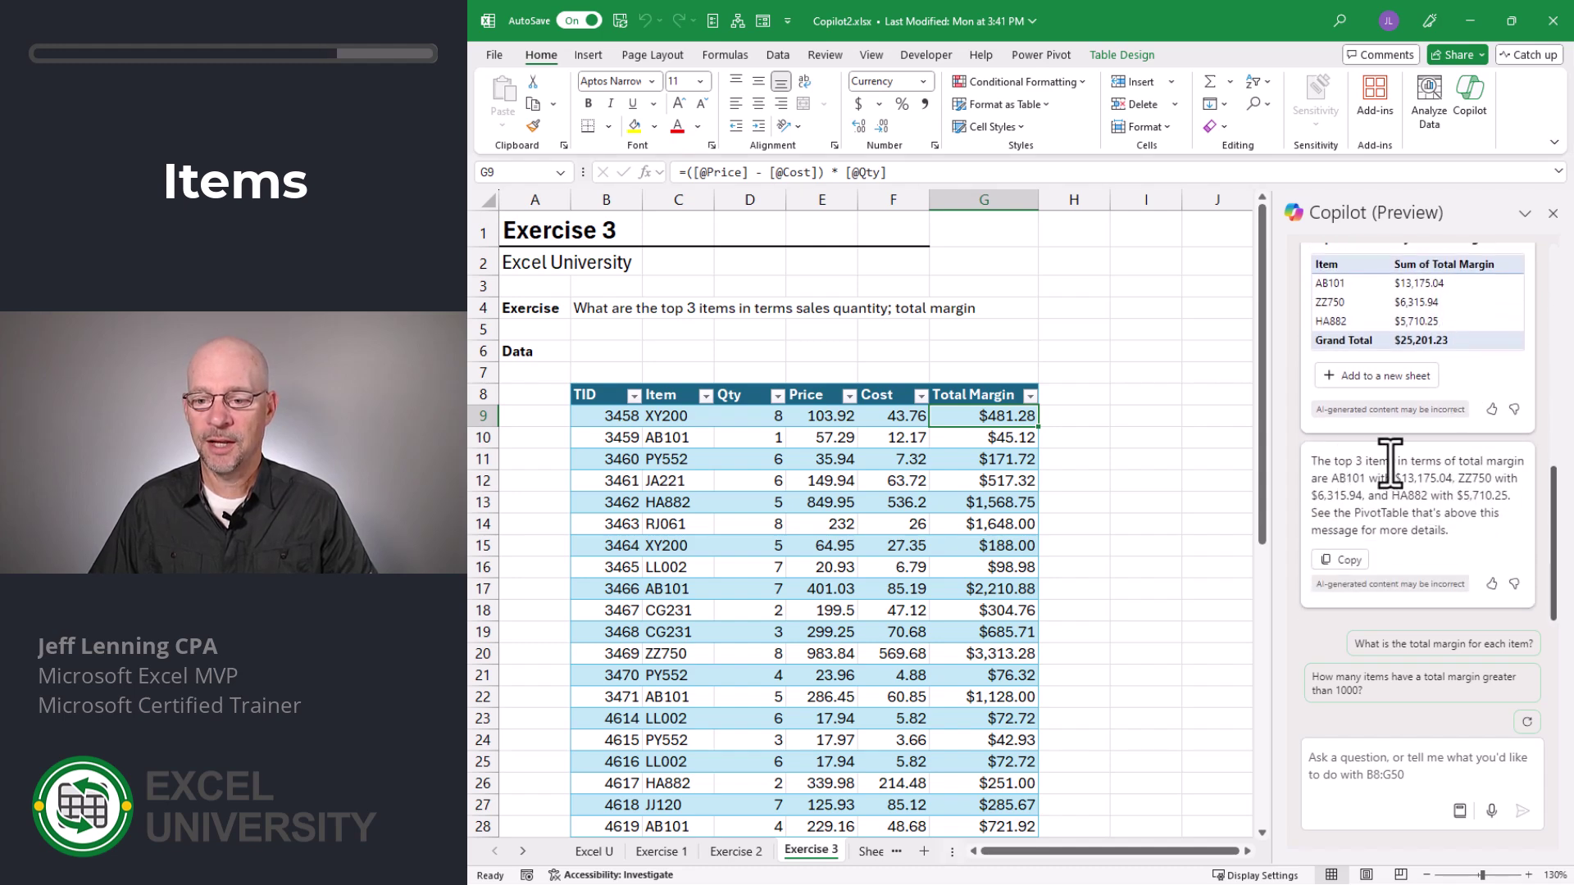
{"action": "scroll", "coordinate": [1437, 533], "scroll_direction": "up", "scroll_amount": 2}
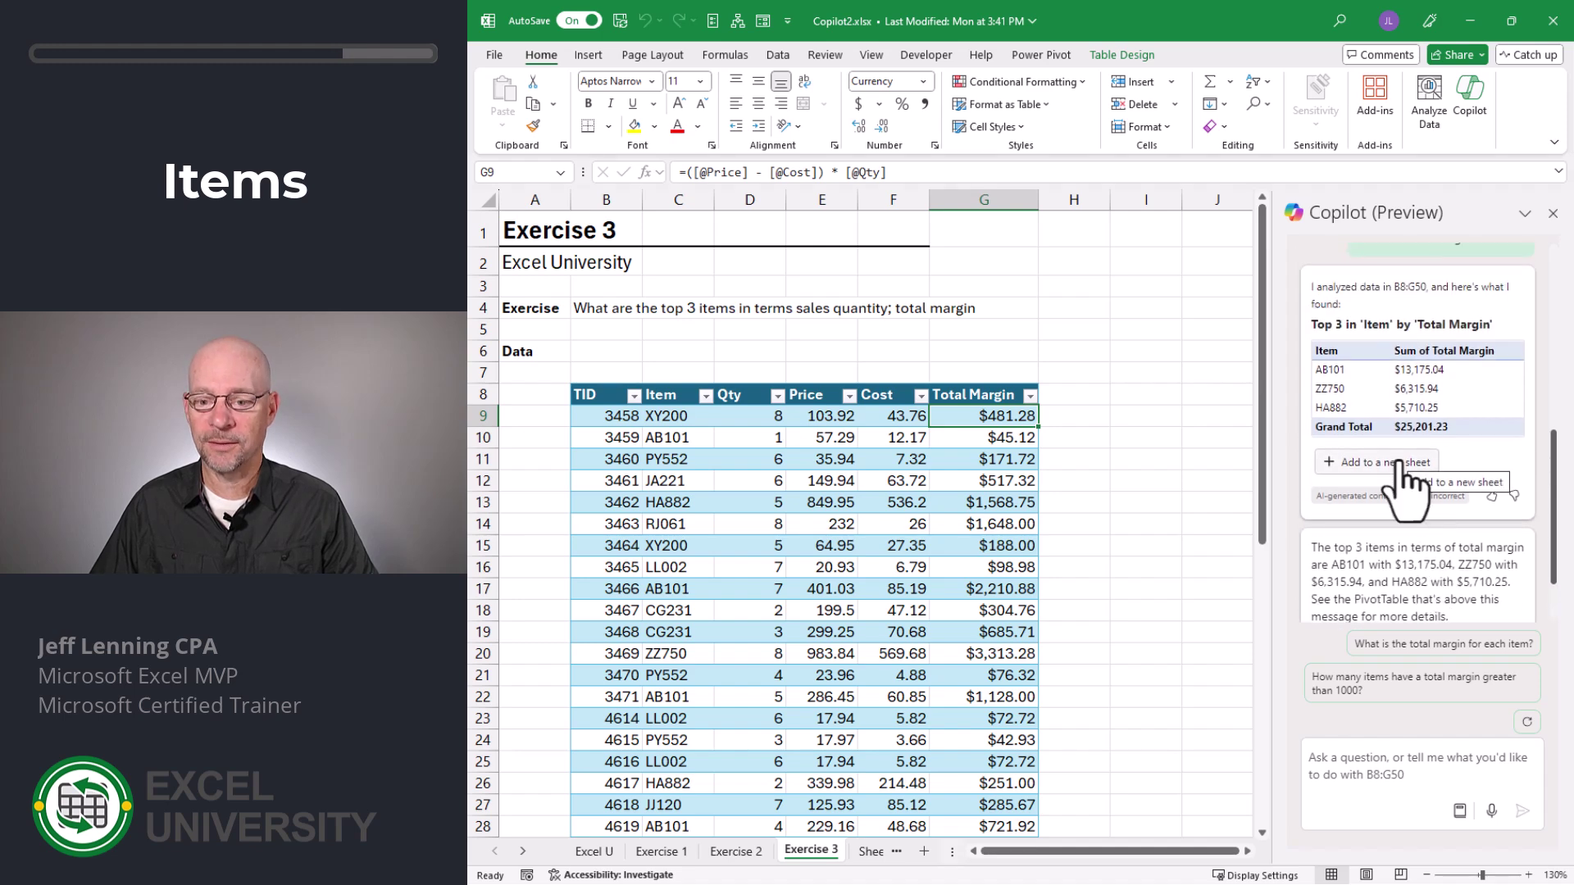
Show the top 3 items by total margin pivot on Sheet3 in full, with its $25,201.23 grand total, at 145% zoom.
{"action": "left_click", "coordinate": [1399, 465]}
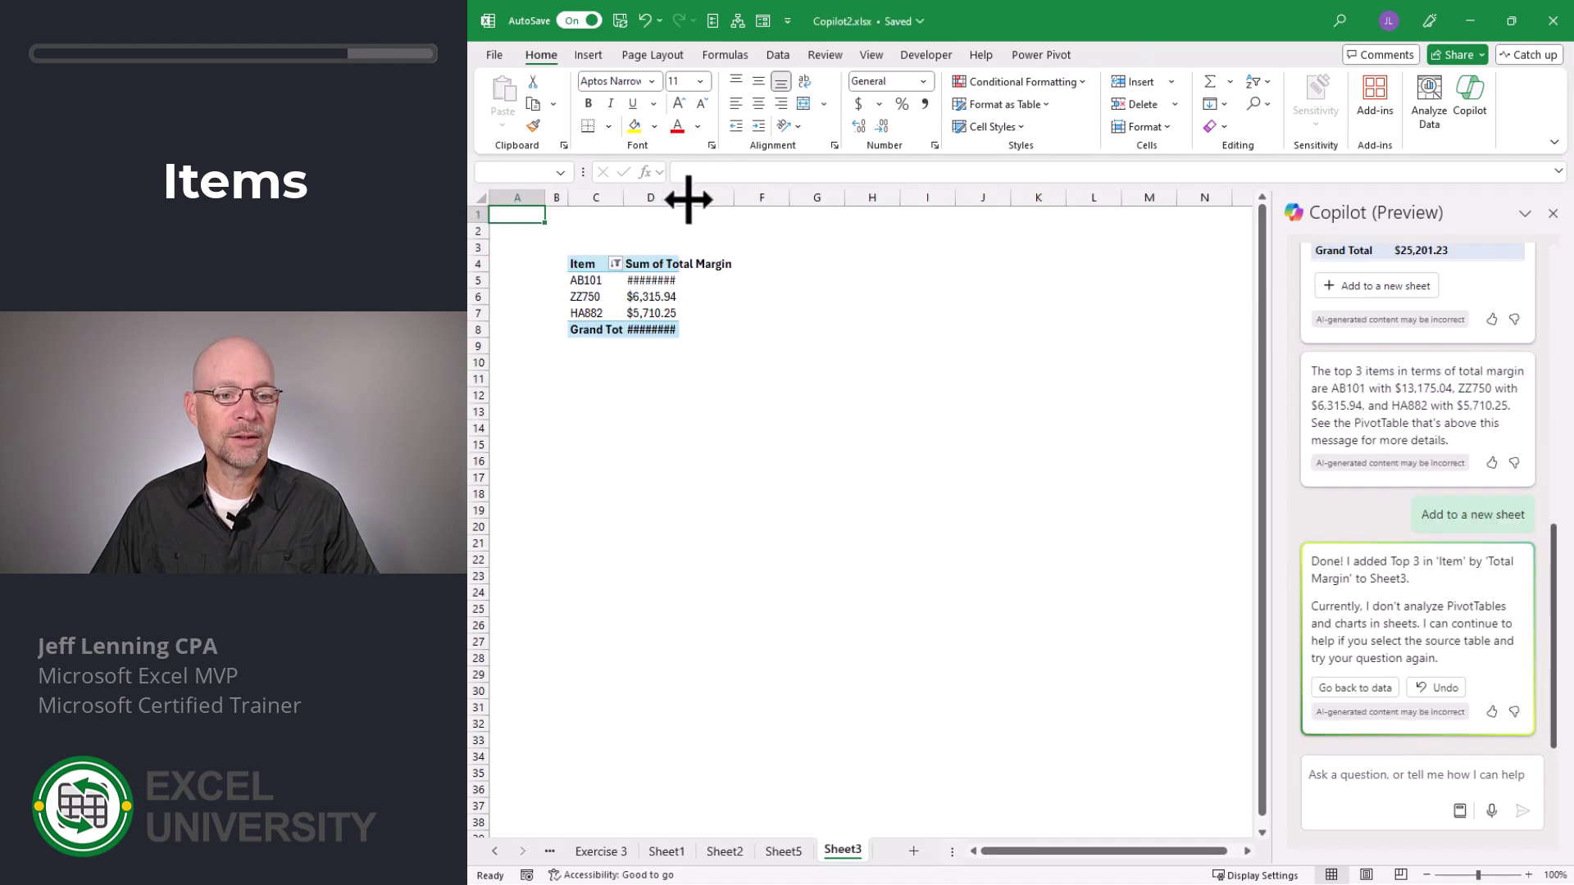
{"action": "scroll", "coordinate": [859, 389], "scroll_direction": "up", "scroll_amount": 2, "text": "ctrl"}
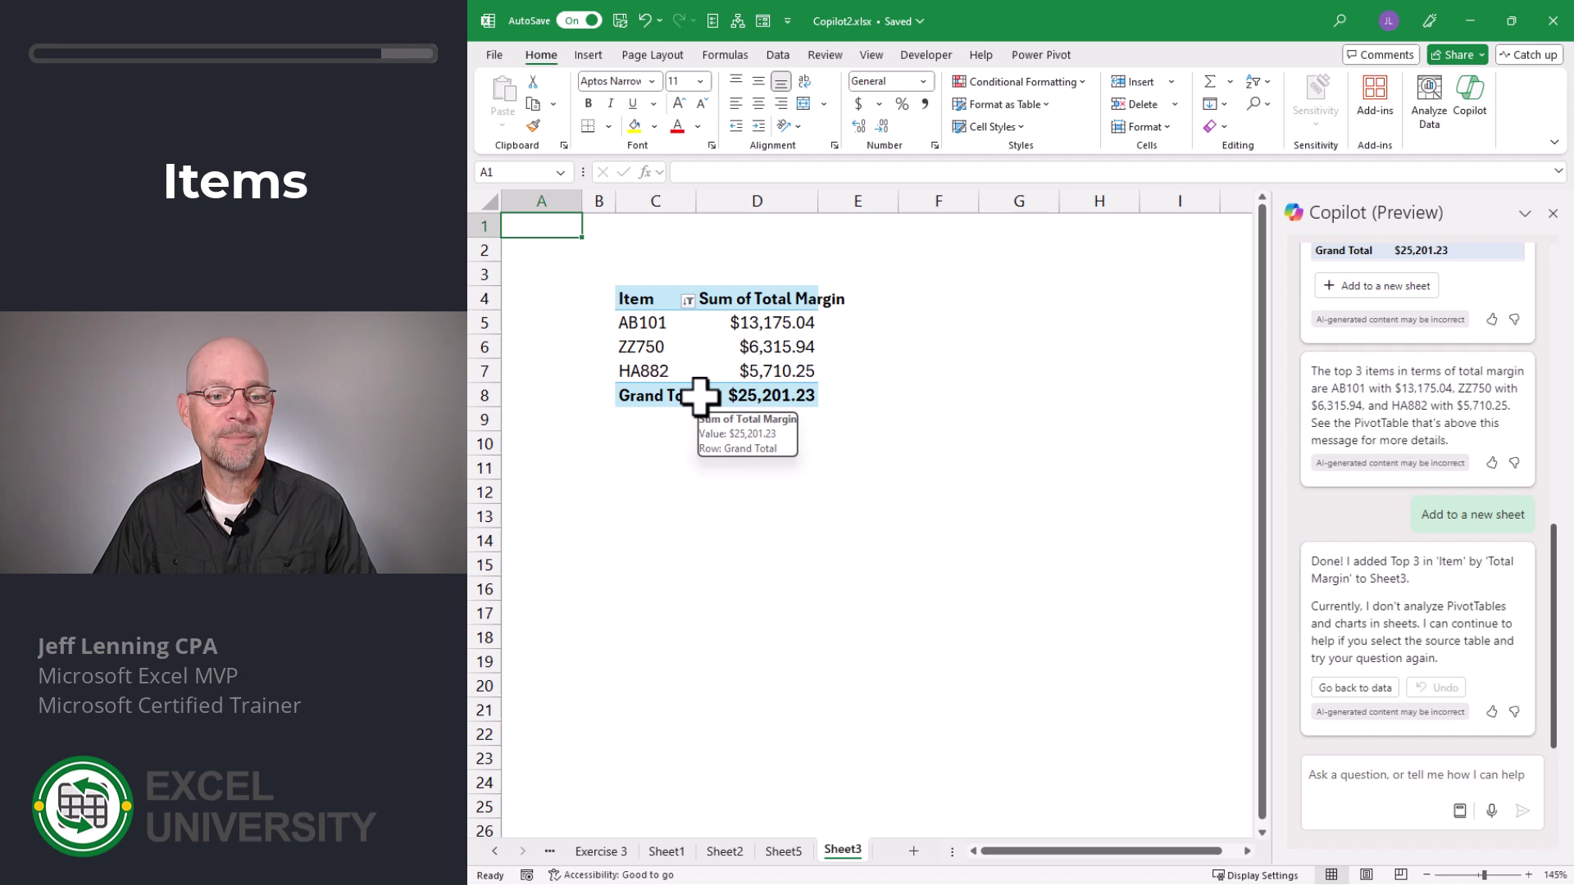
Set the Item Top 10 value filter to the top 5 items, adding CG231 and RJ061 for a $30,685.54 total.
{"action": "left_click", "coordinate": [689, 301]}
{"action": "mouse_move", "coordinate": [664, 453]}
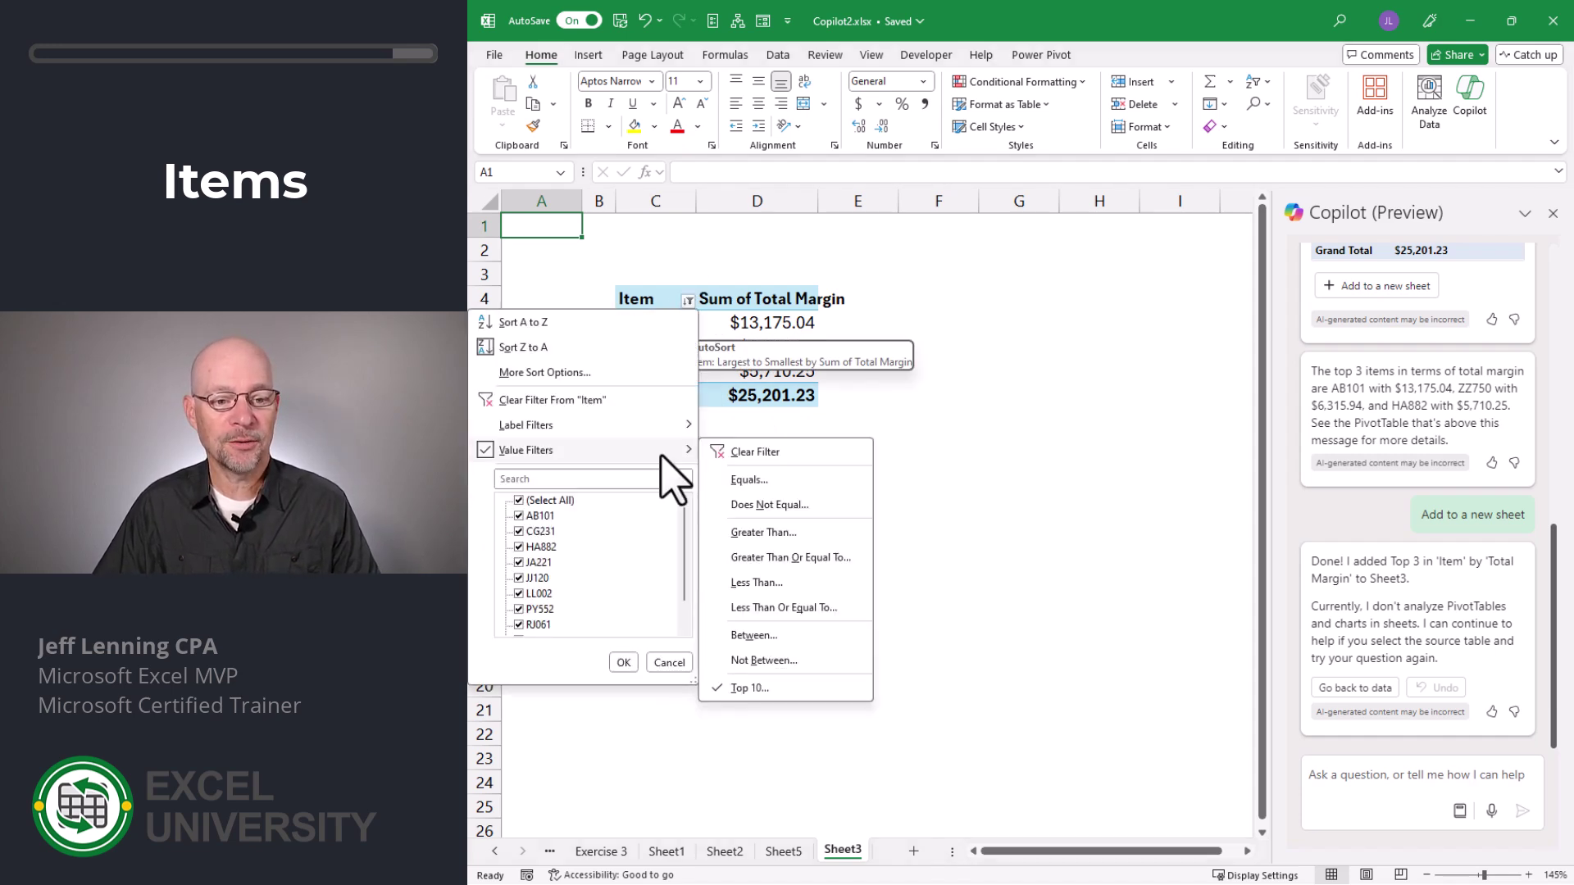
{"action": "left_click", "coordinate": [767, 688]}
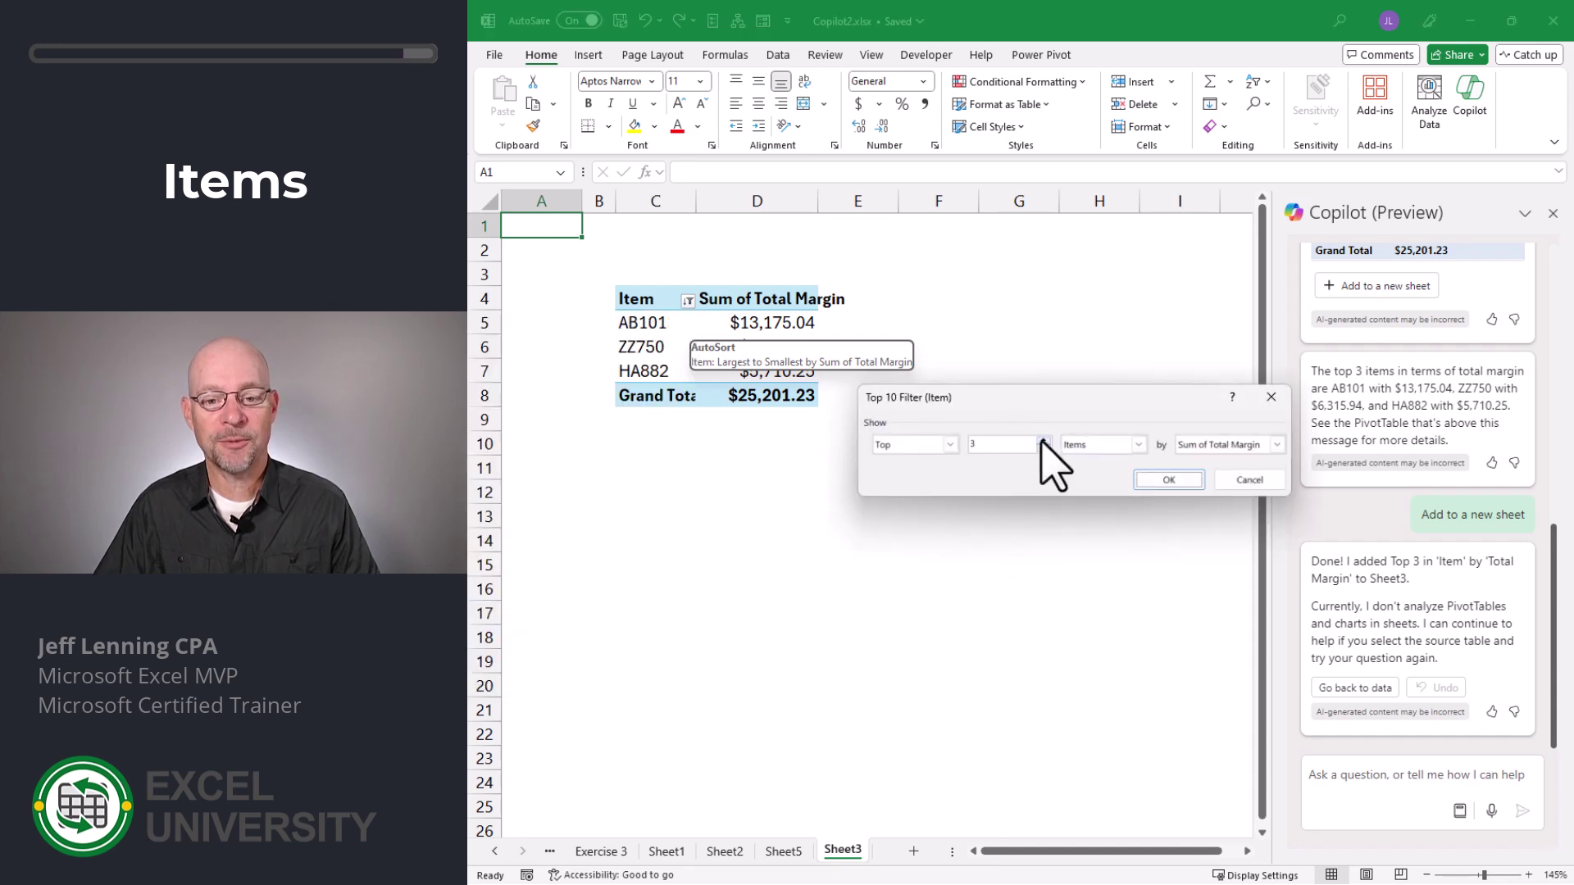
{"action": "left_click", "coordinate": [1169, 480]}
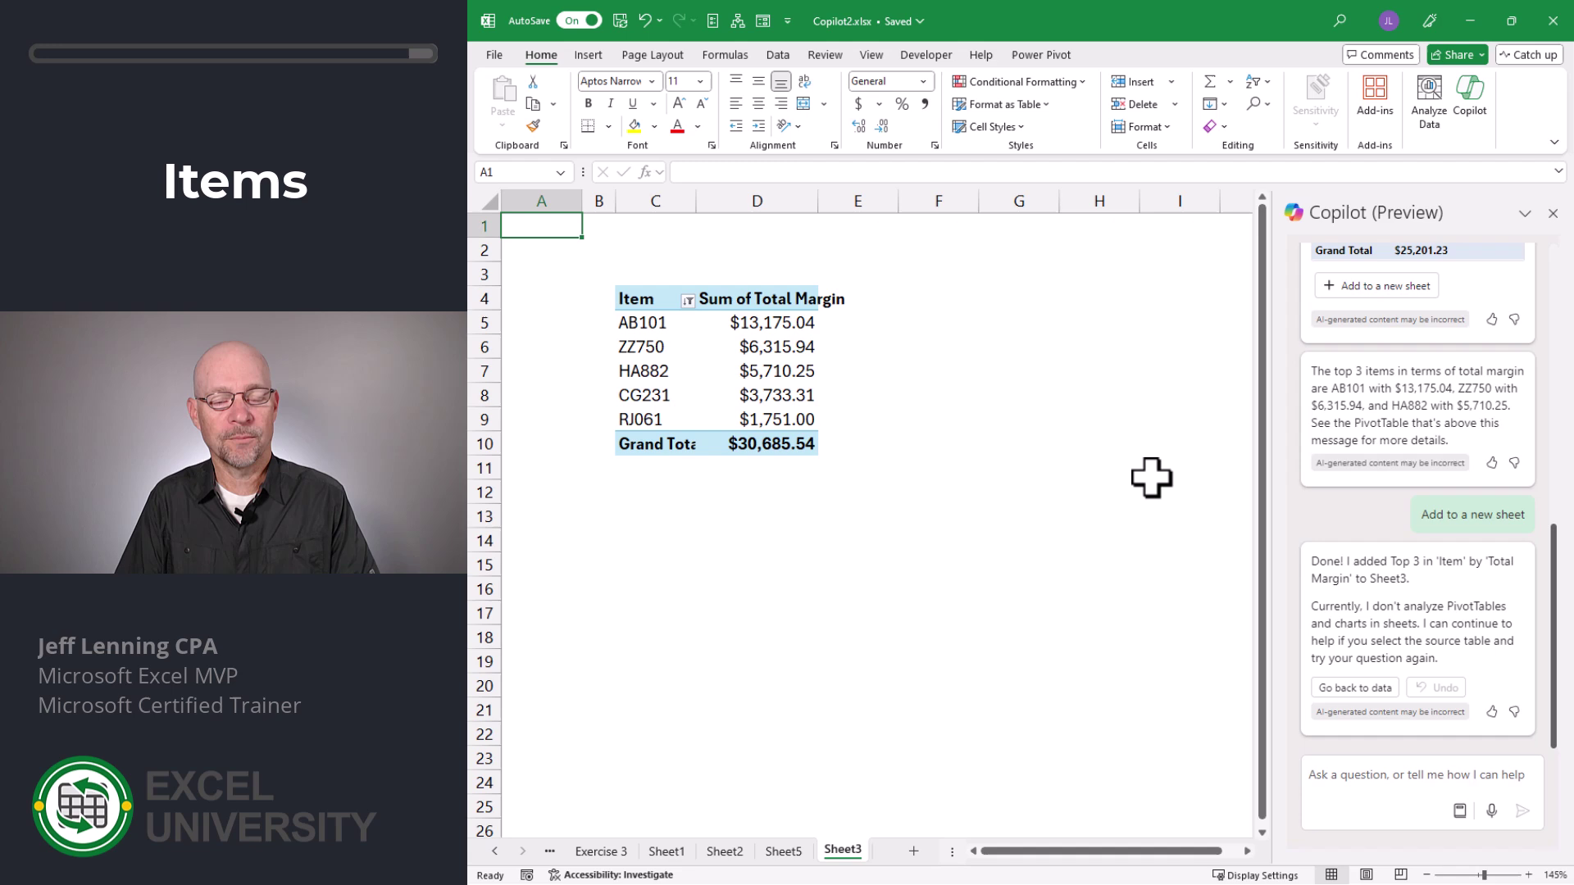